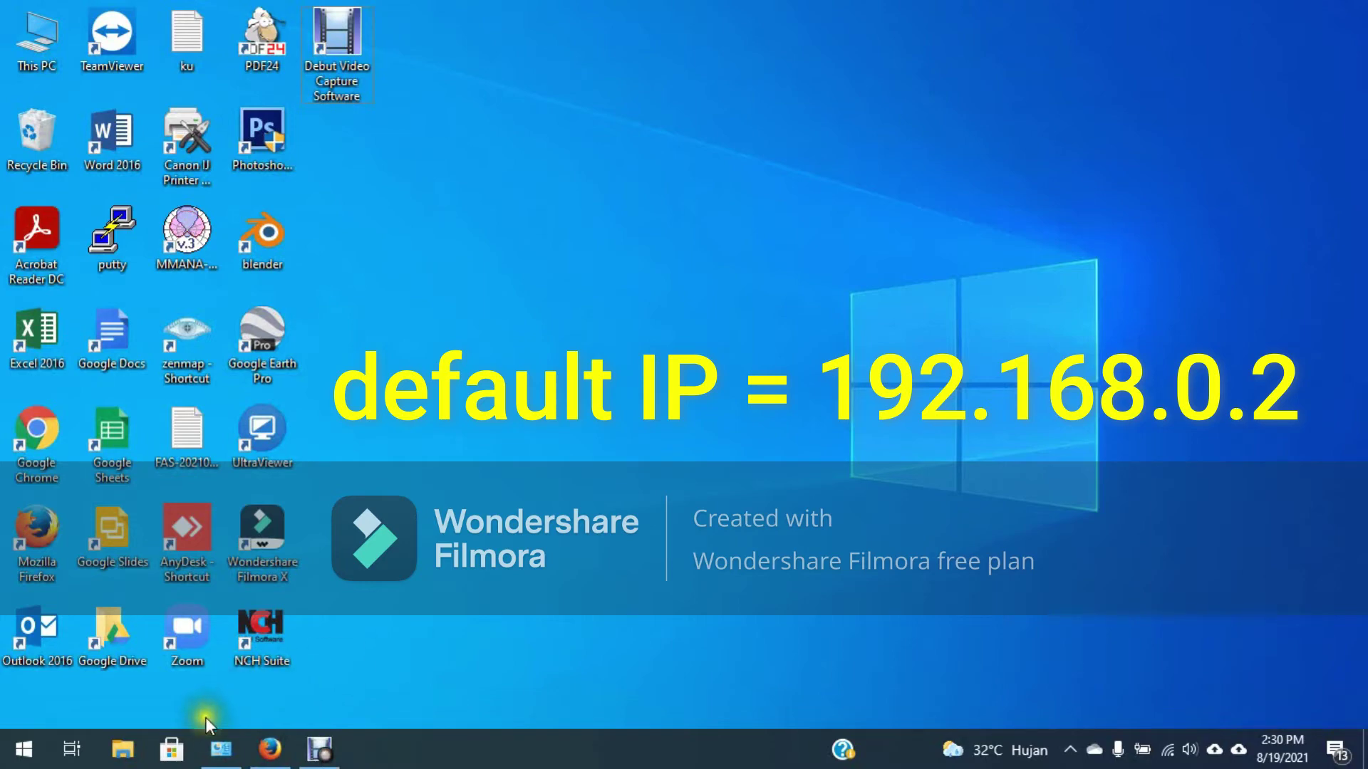
Step: Confirm the PC's static IPv4 address 192.168.0.10 with mask 255.255.255.0, then return to the ePMP login page
click(218, 747)
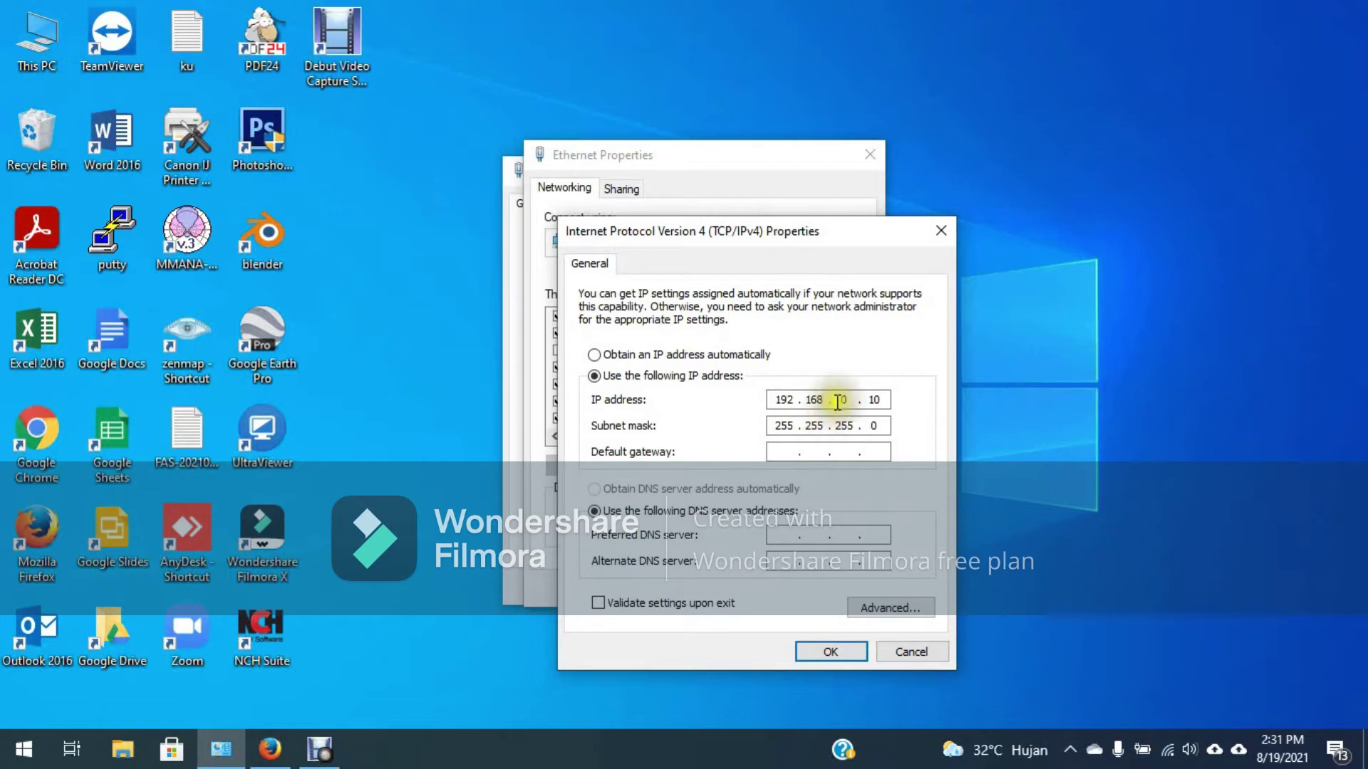
click(265, 752)
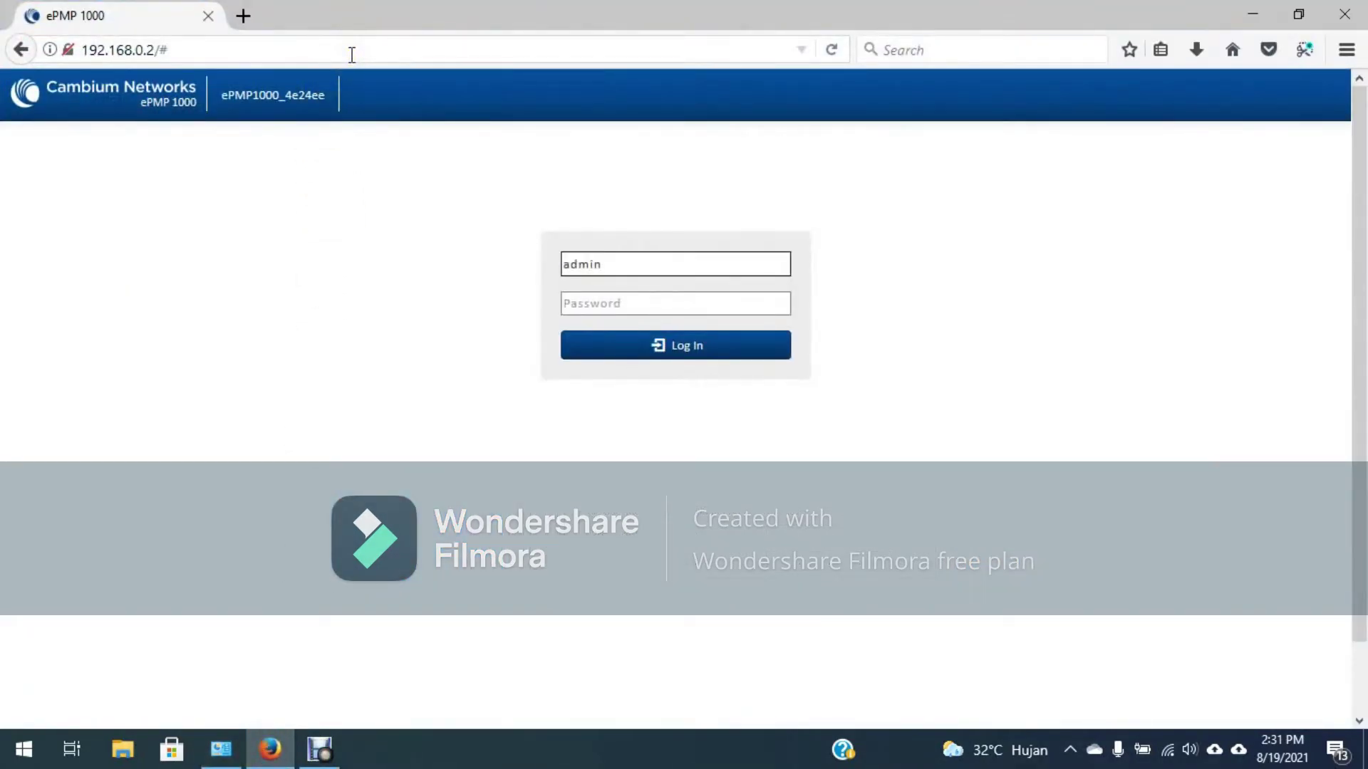
Step: Log in to the ePMP 1000 web interface with the administrator password
click(607, 294)
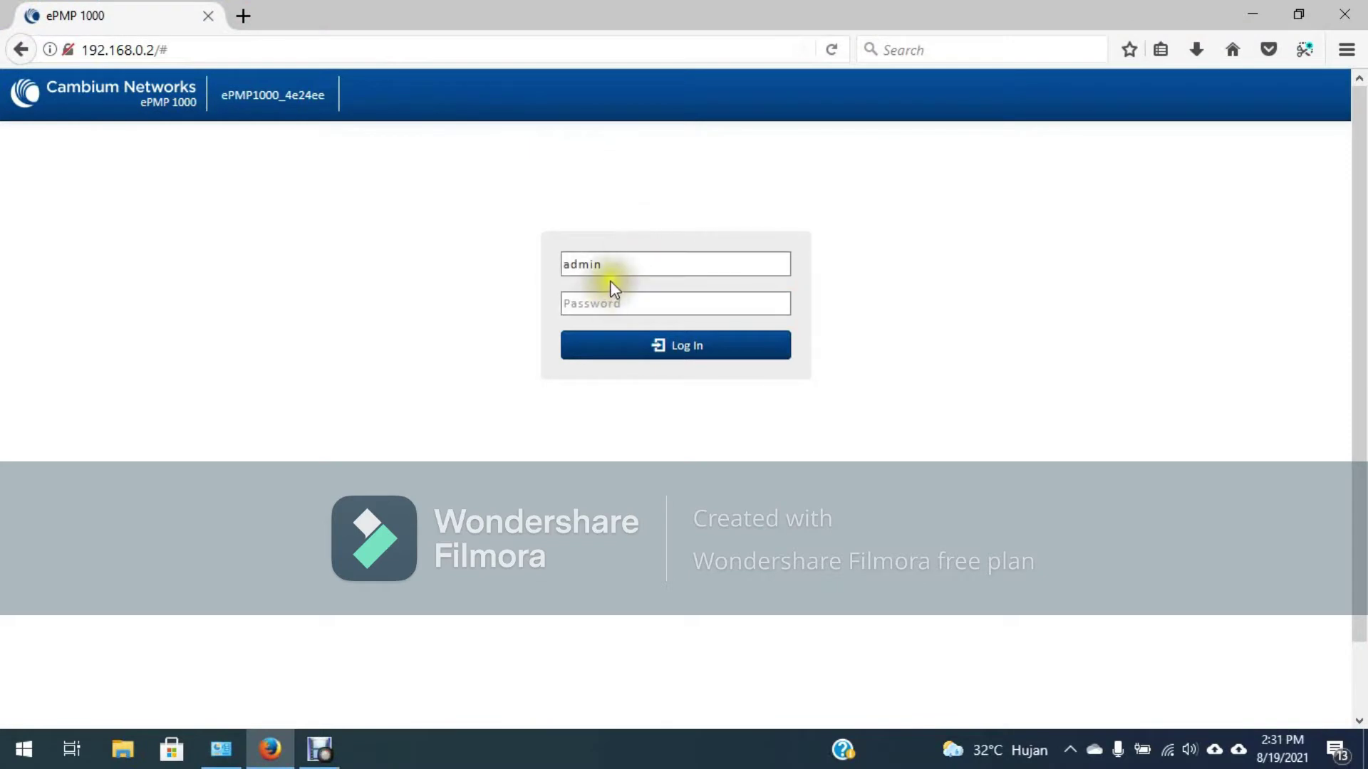
click(584, 306)
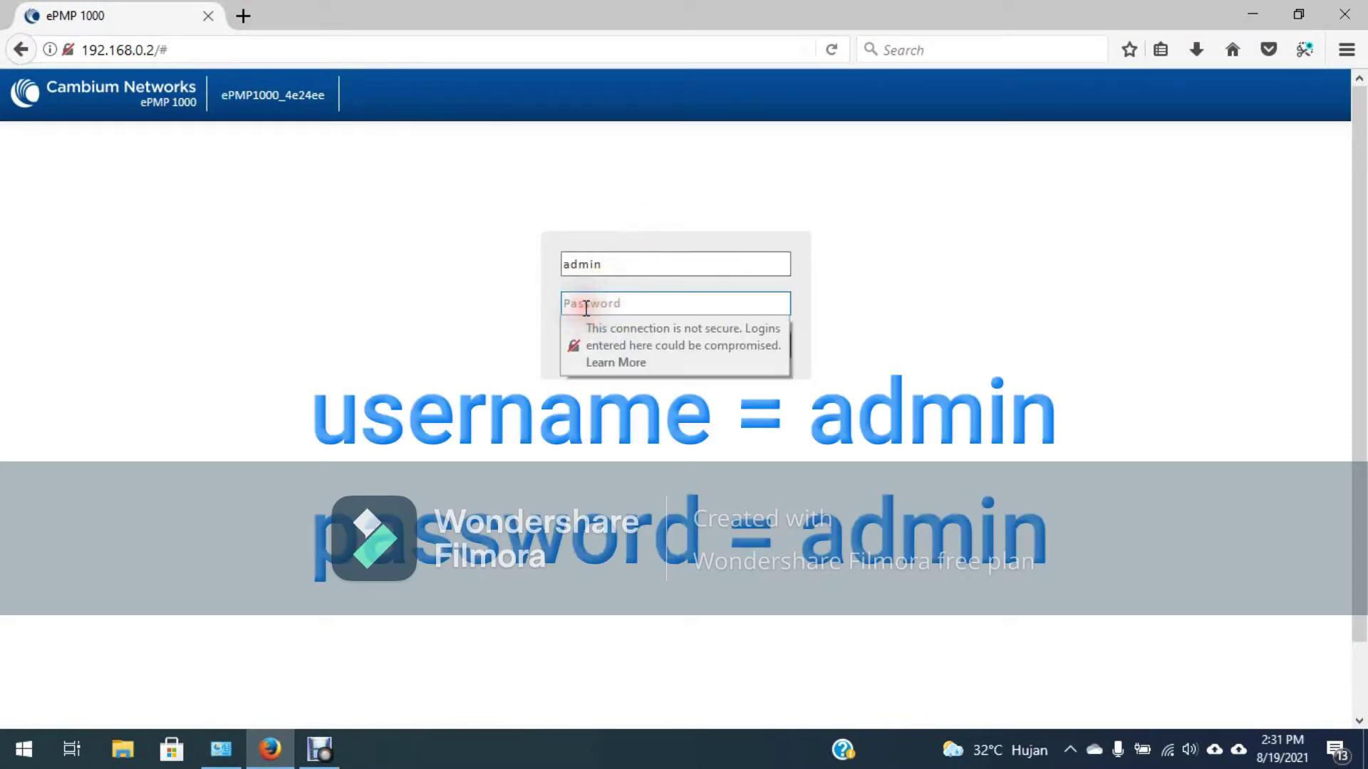
text(admin)
key(Return)
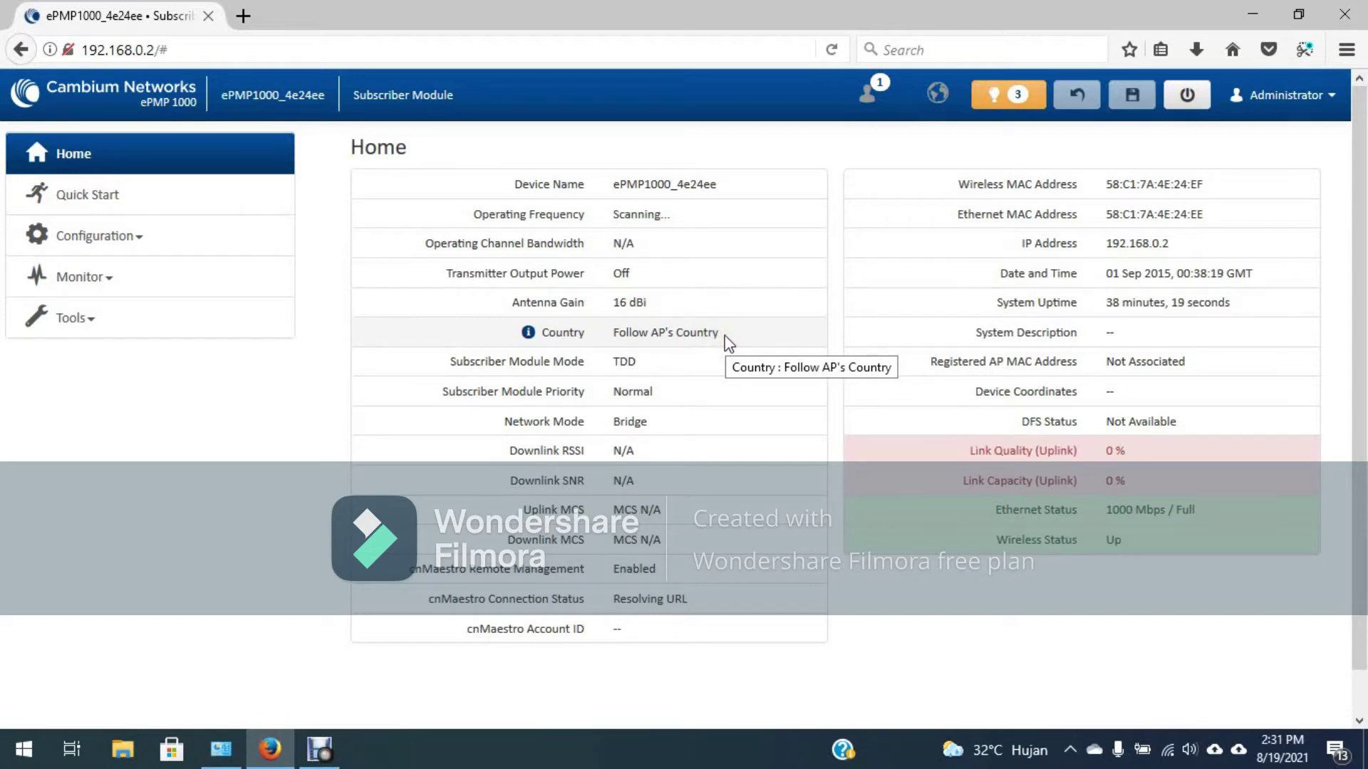
Step: Go to Configuration > Radio to view the Radio Mode, Driver Mode and Country settings
click(151, 241)
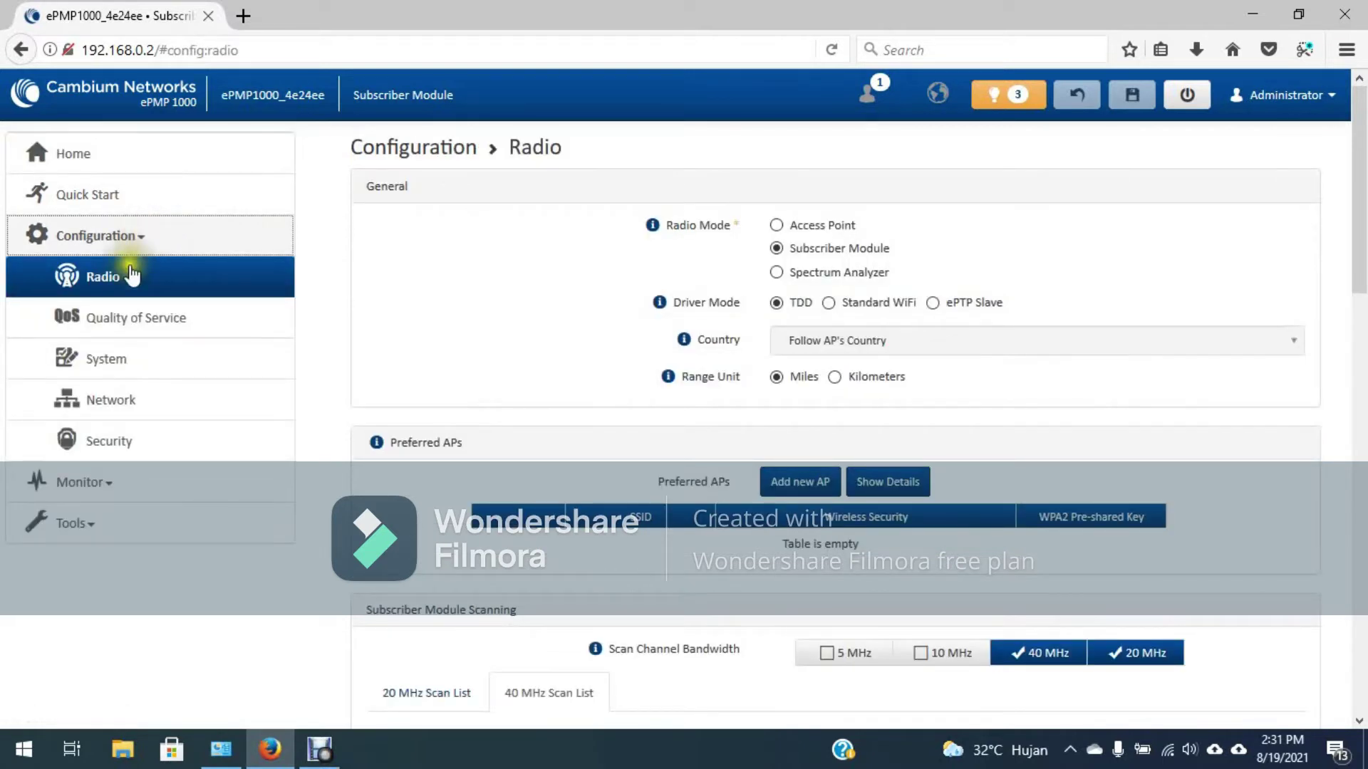
click(113, 283)
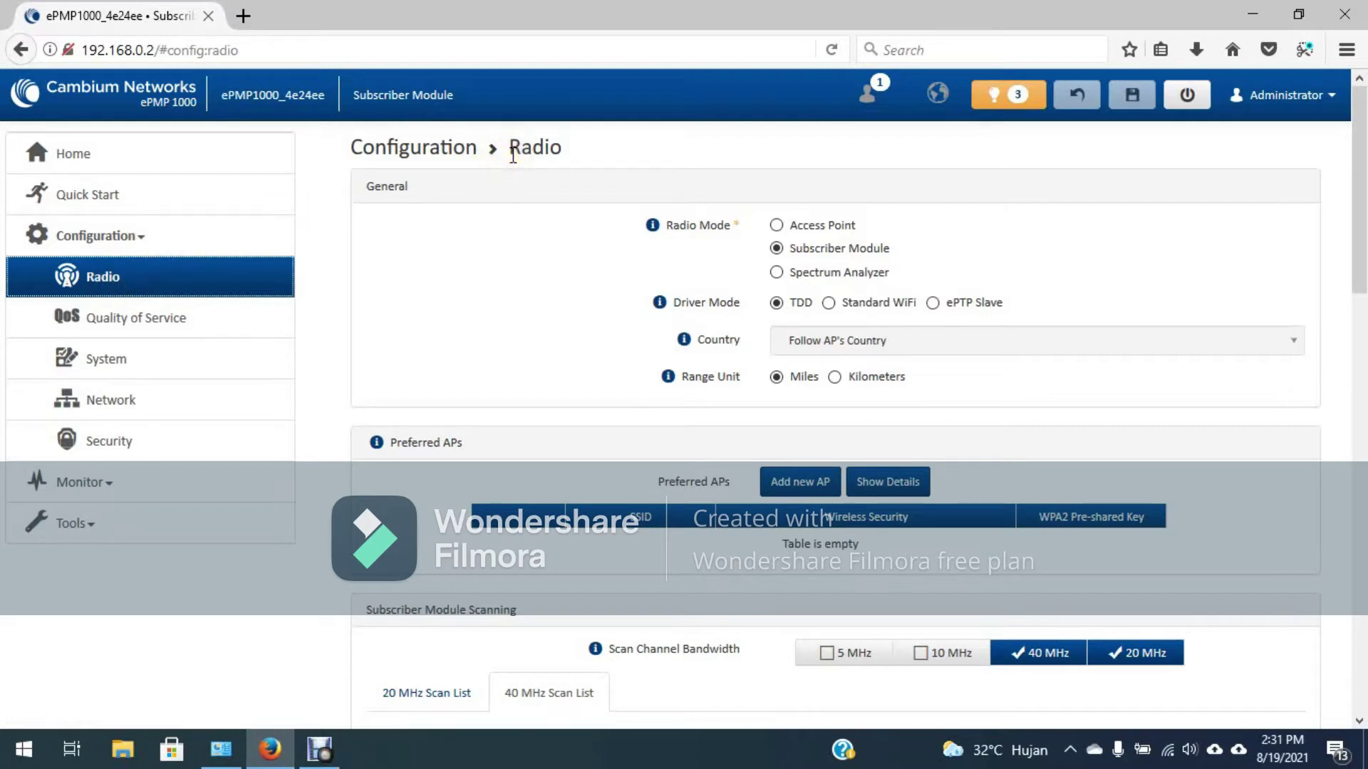
click(725, 226)
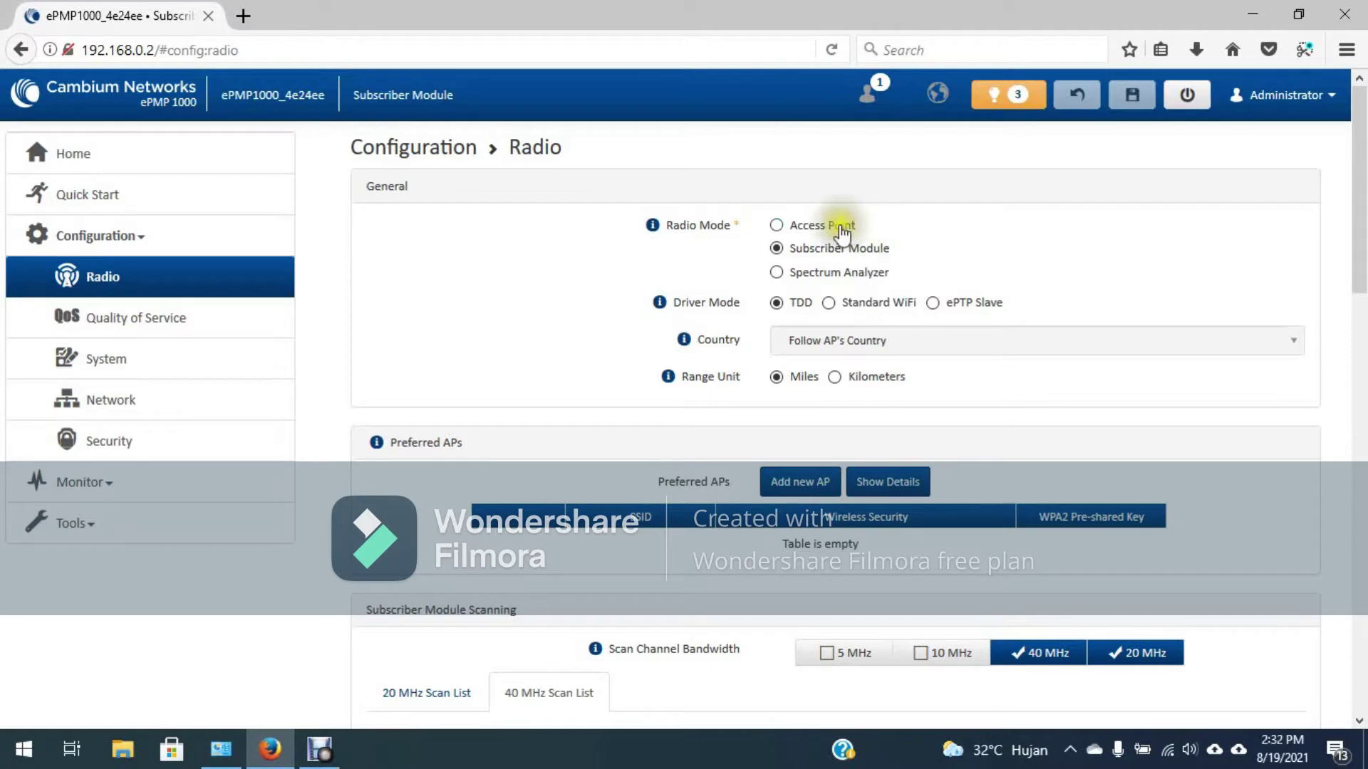
Step: Switch Radio Mode to Access Point and Driver Mode to ePTP Master
click(776, 225)
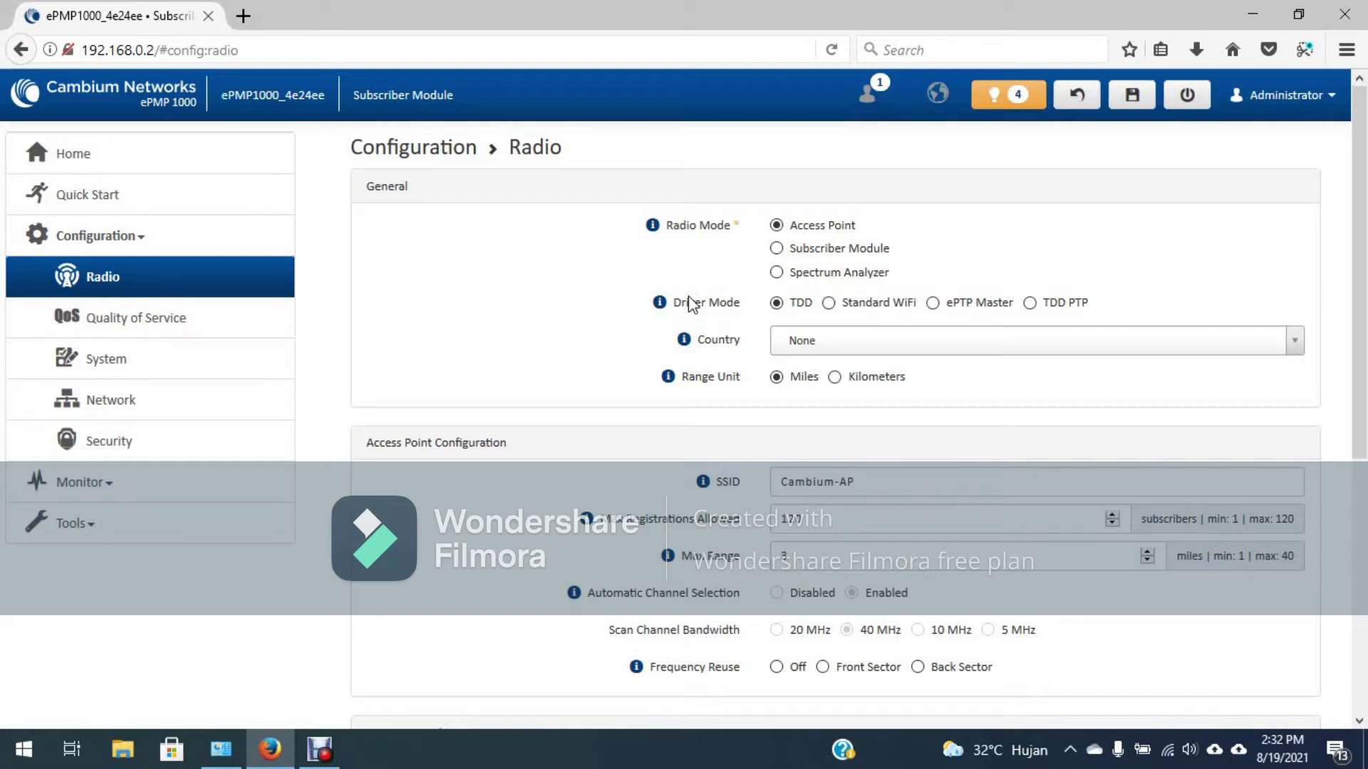
click(932, 303)
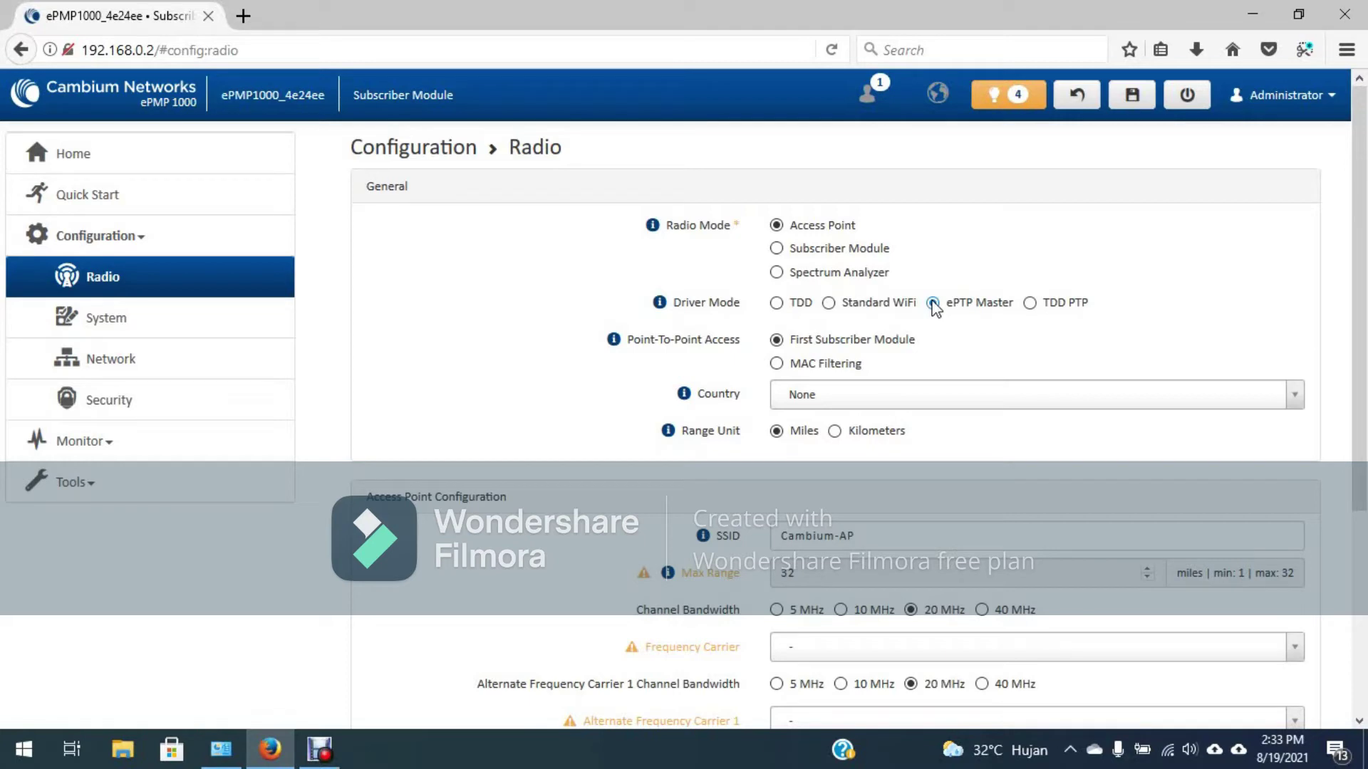
Step: Set Country to Other and the range unit to Kilometers
scroll(935, 307, down, 3)
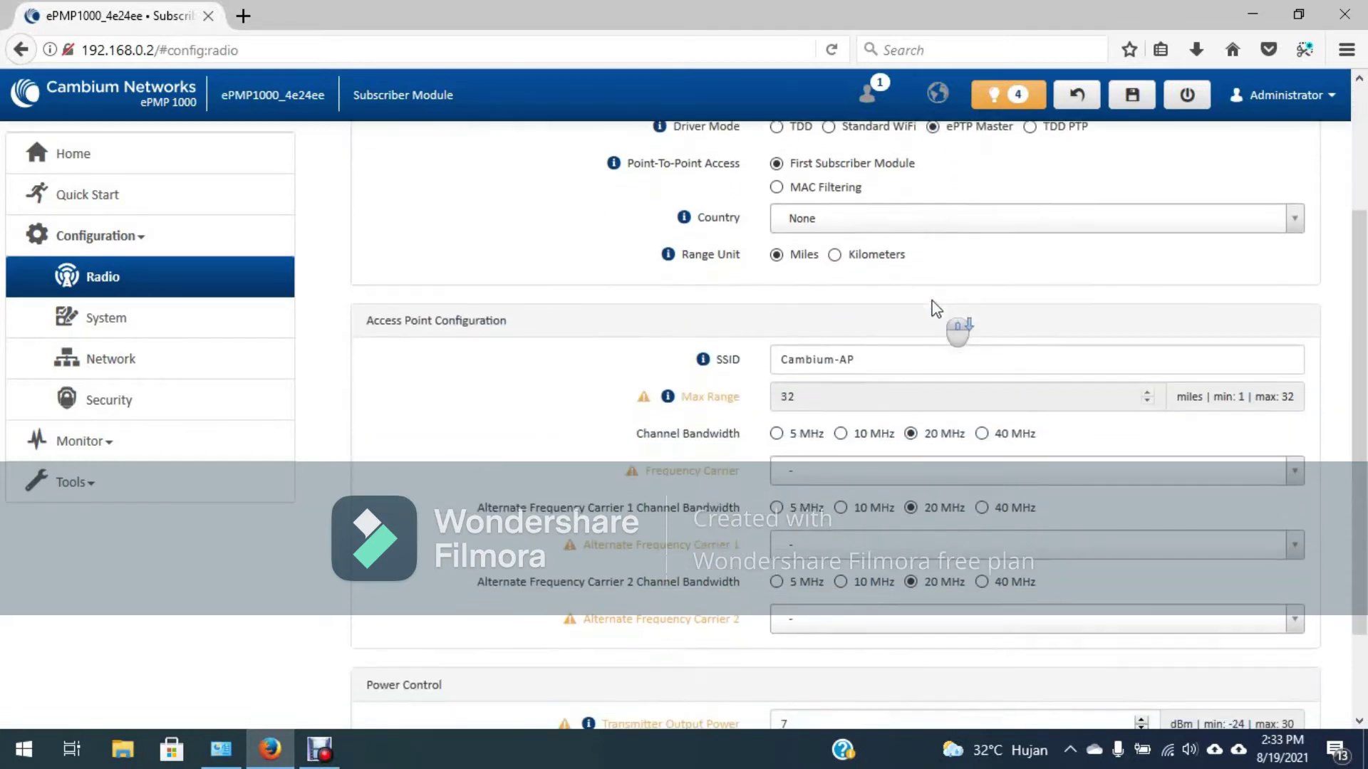
scroll(938, 306, up, 2)
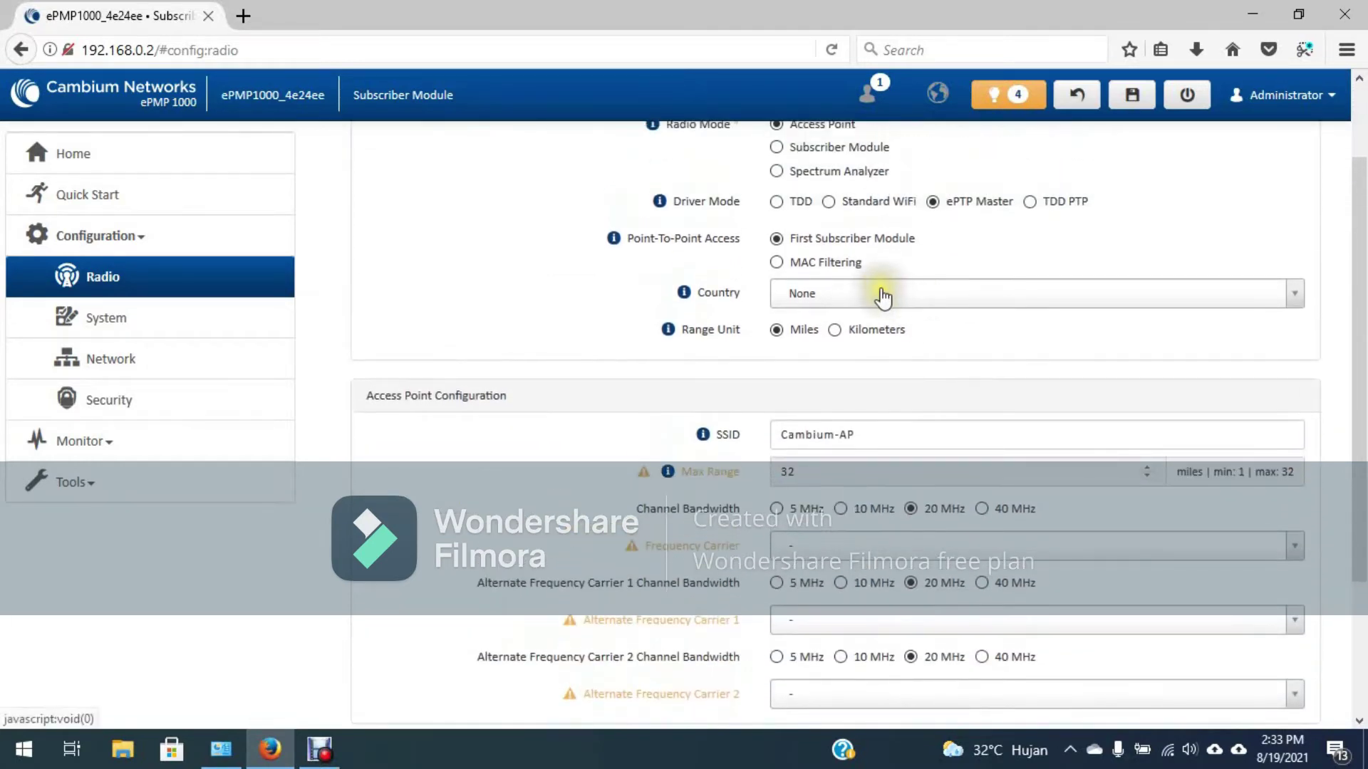
click(881, 295)
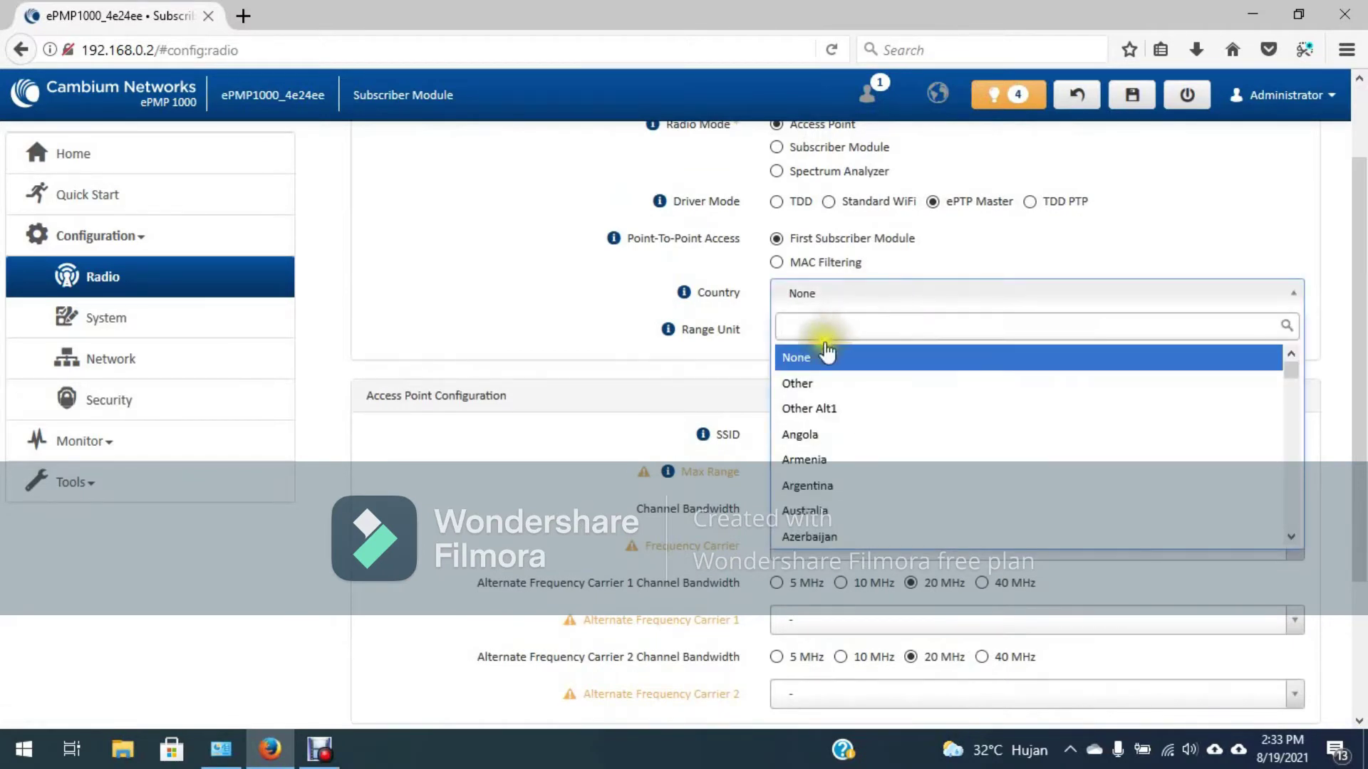
click(799, 383)
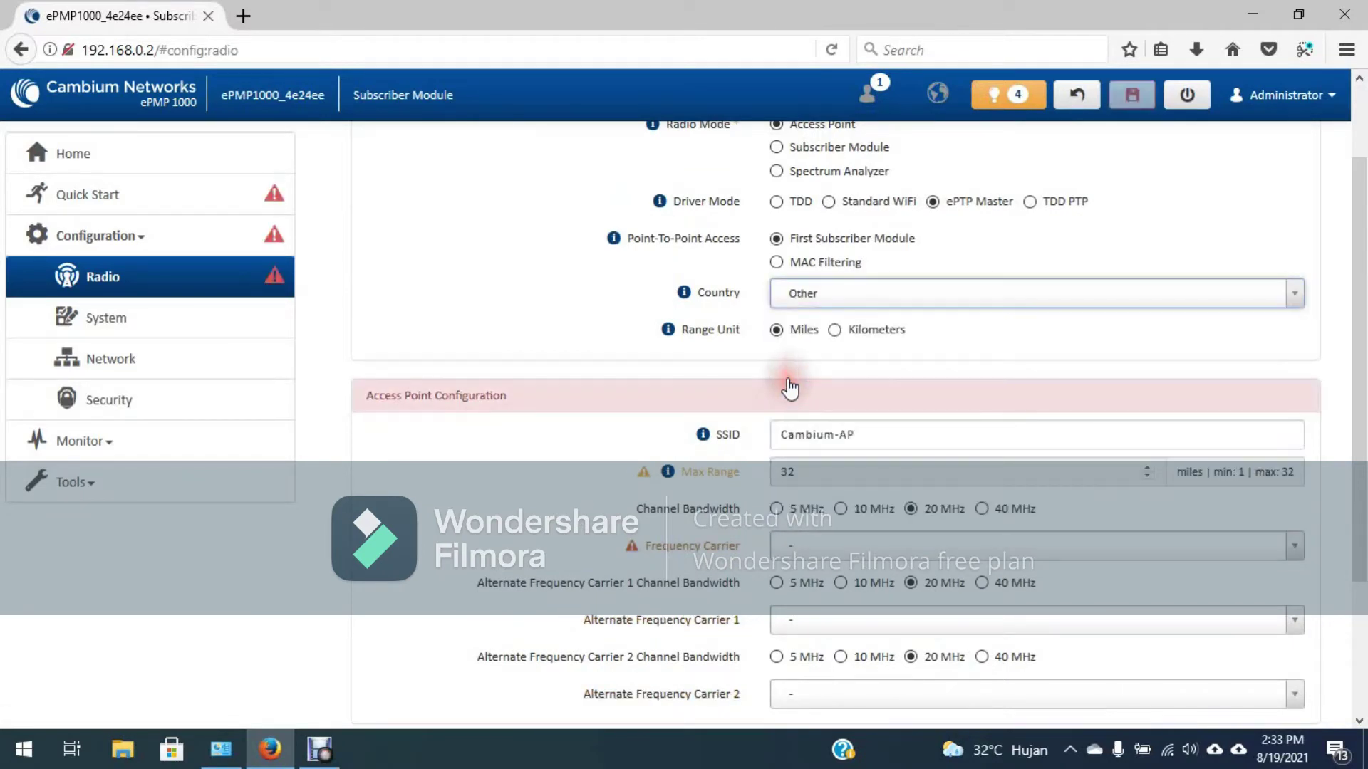
click(834, 330)
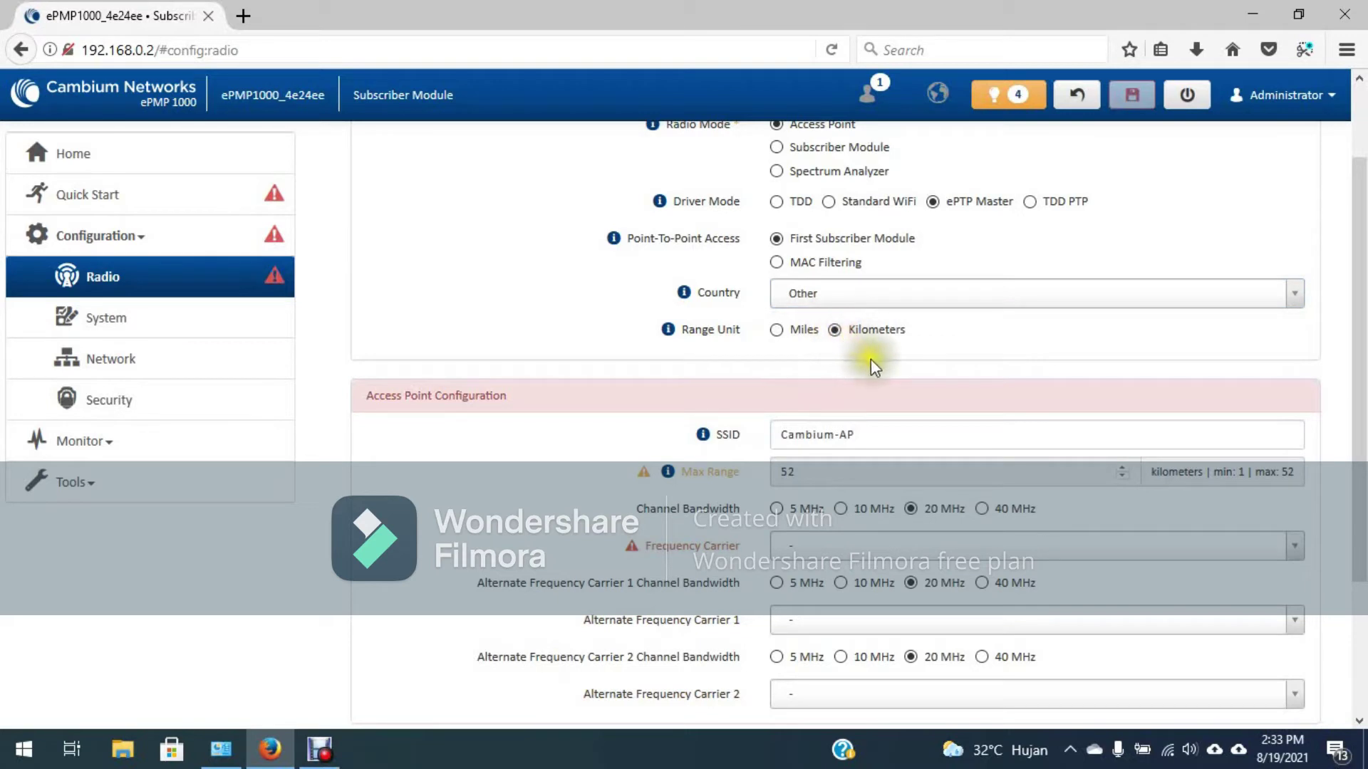
Step: Replace the default SSID Cambium-AP with MainLink01
click(877, 437)
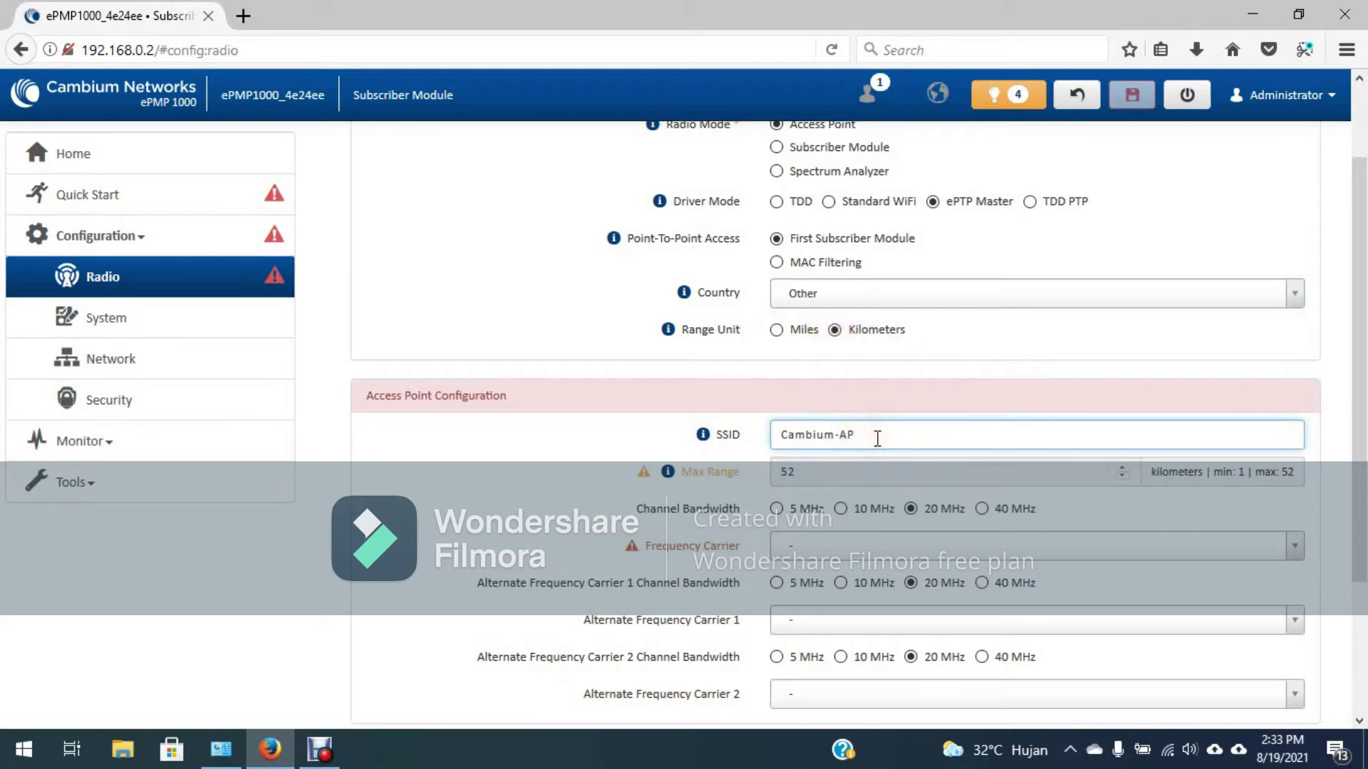
key(BackSpace)
key(BackSpace)
key(BackSpace)
key(BackSpace)
key(BackSpace)
key(BackSpace)
key(BackSpace)
key(BackSpace)
key(BackSpace)
key(BackSpace)
text(MainLink01)
scroll(965, 421, down, 2)
scroll(966, 422, down, 1)
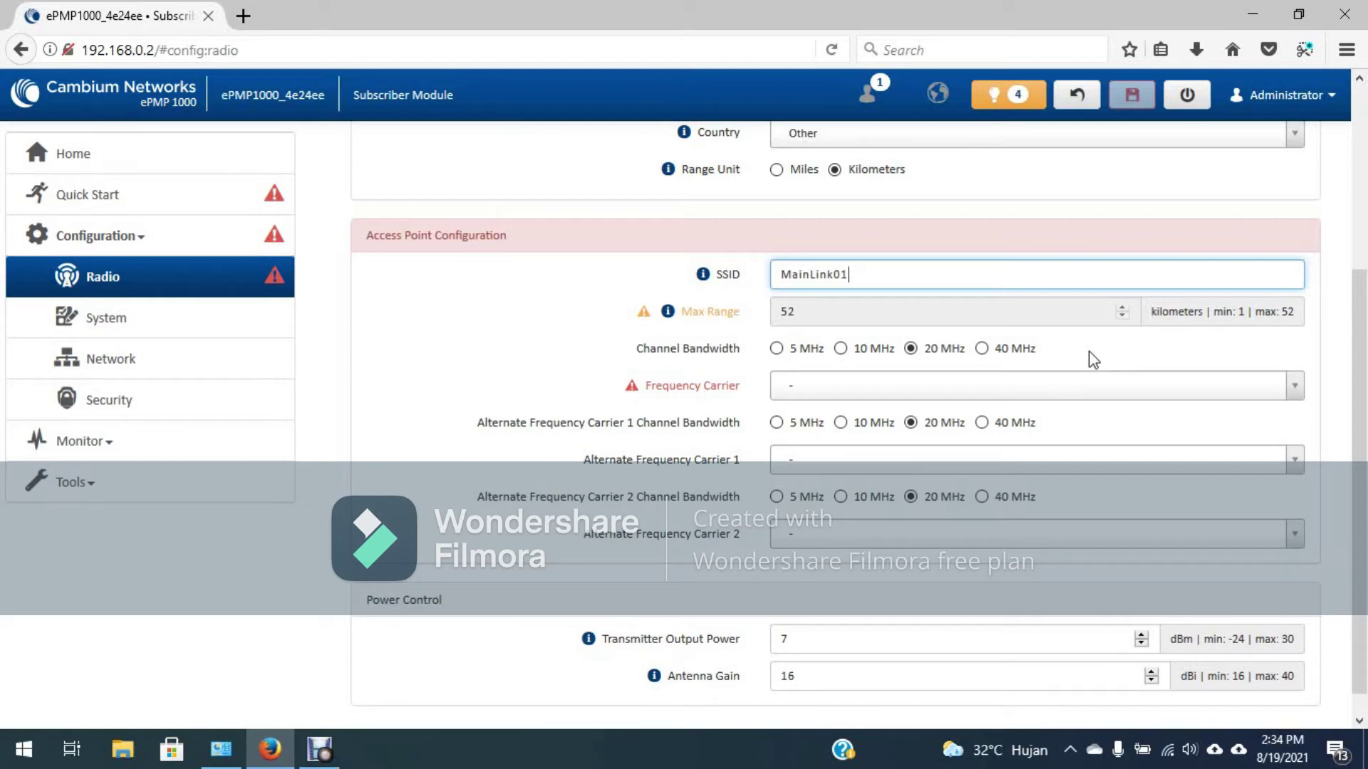
Step: Set Channel Bandwidth to 40 MHz and Frequency Carrier to 4930 MHz
click(982, 348)
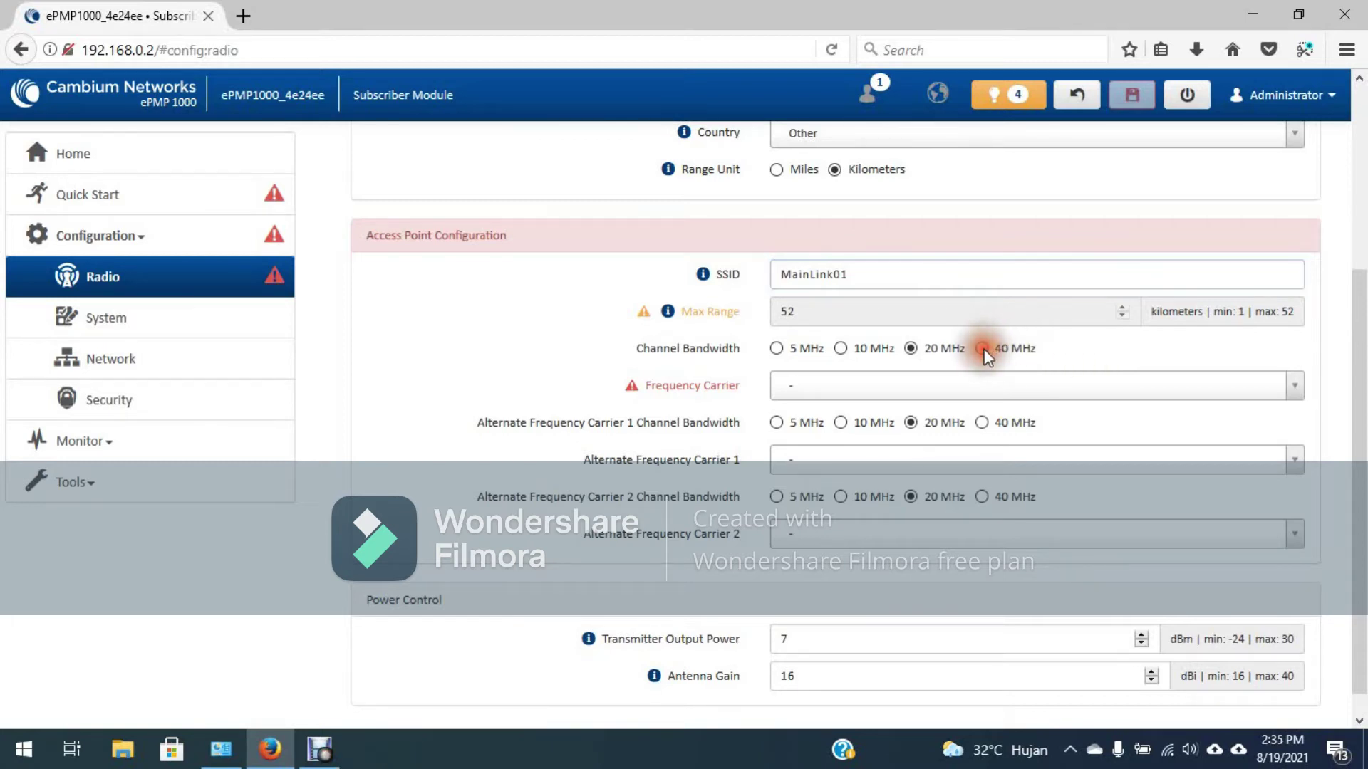
click(982, 348)
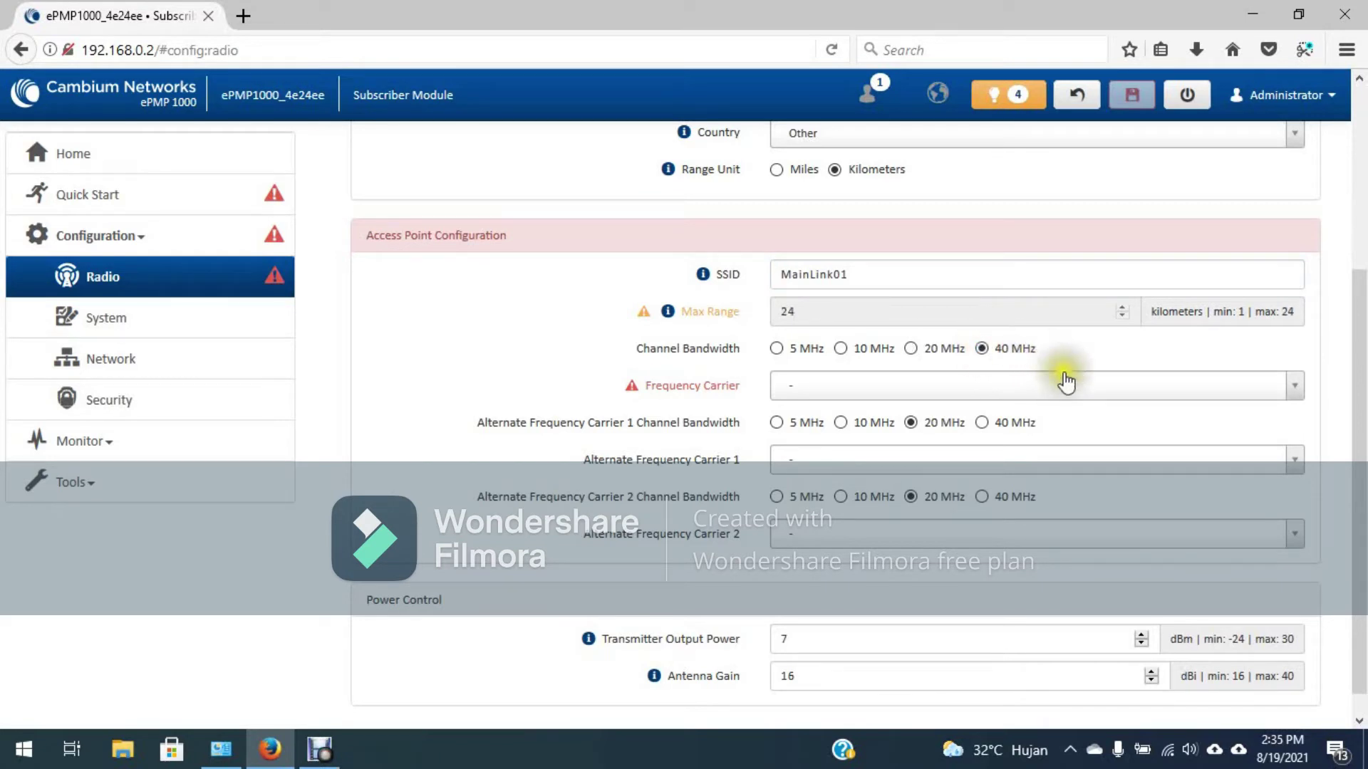
click(1298, 387)
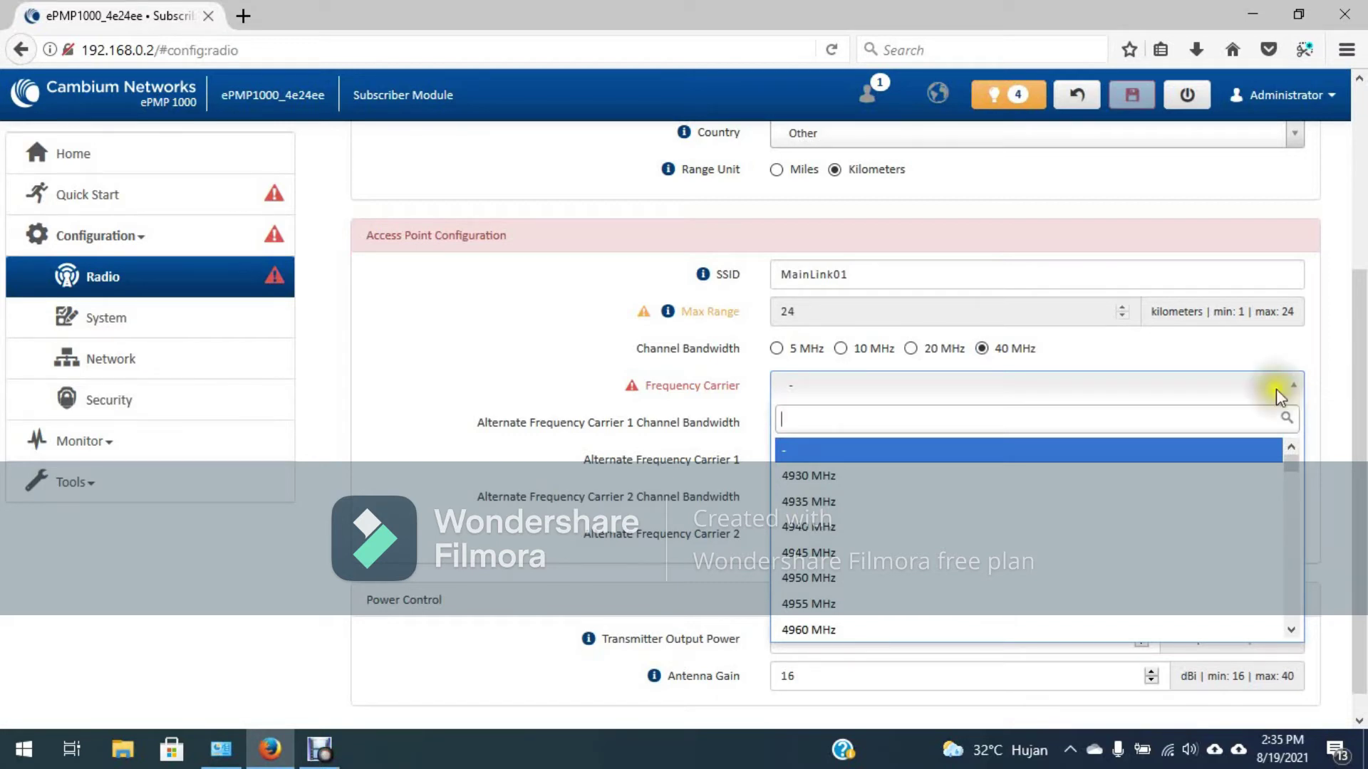
click(875, 475)
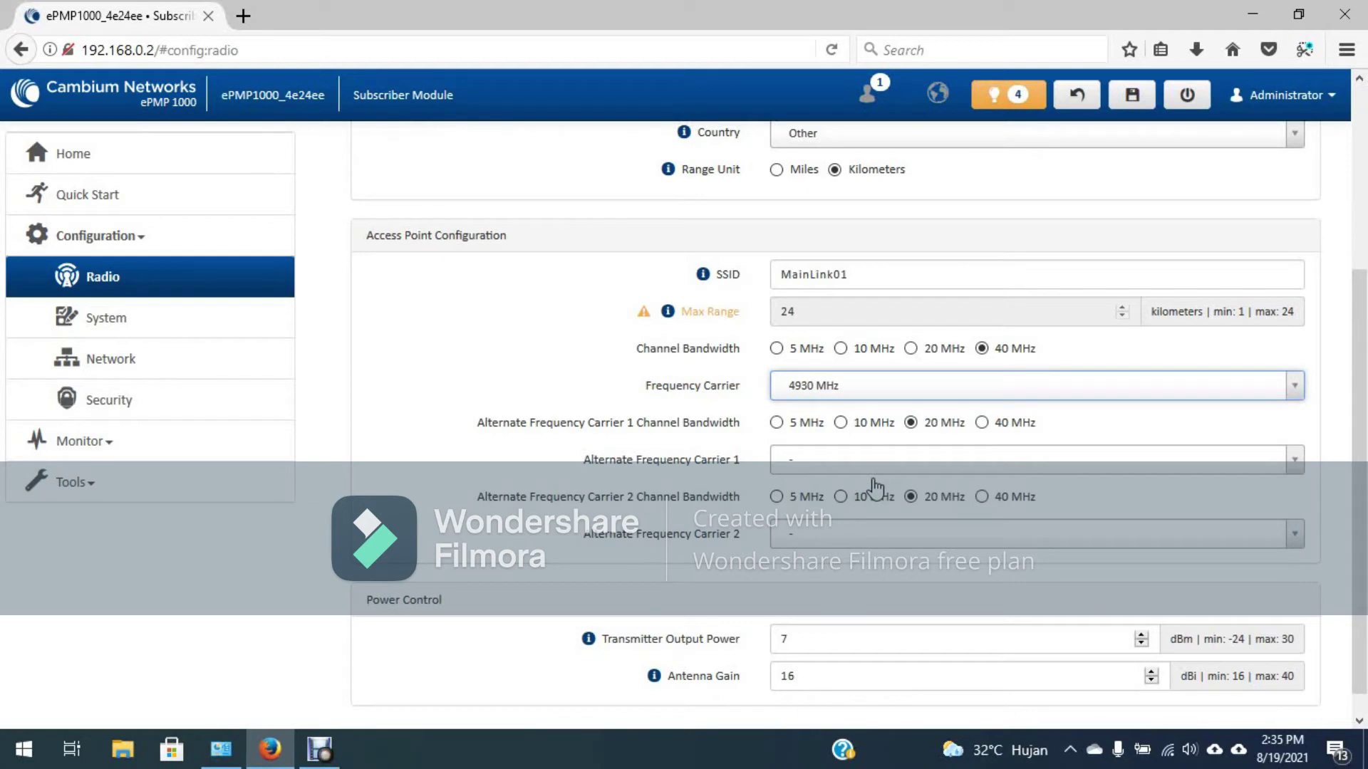
Step: Set both alternate carriers to 40 MHz bandwidth, at 4950 MHz and 4960 MHz respectively
click(982, 423)
click(982, 496)
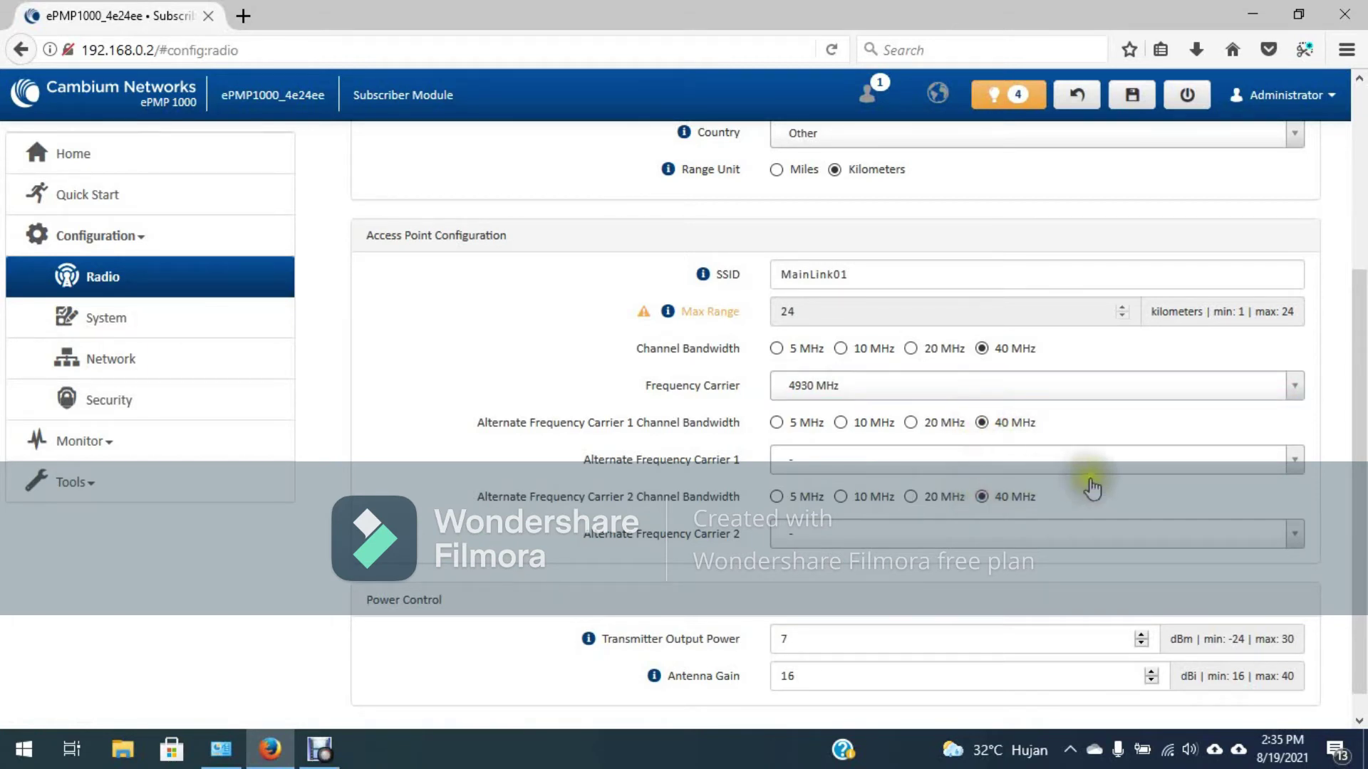
click(1172, 464)
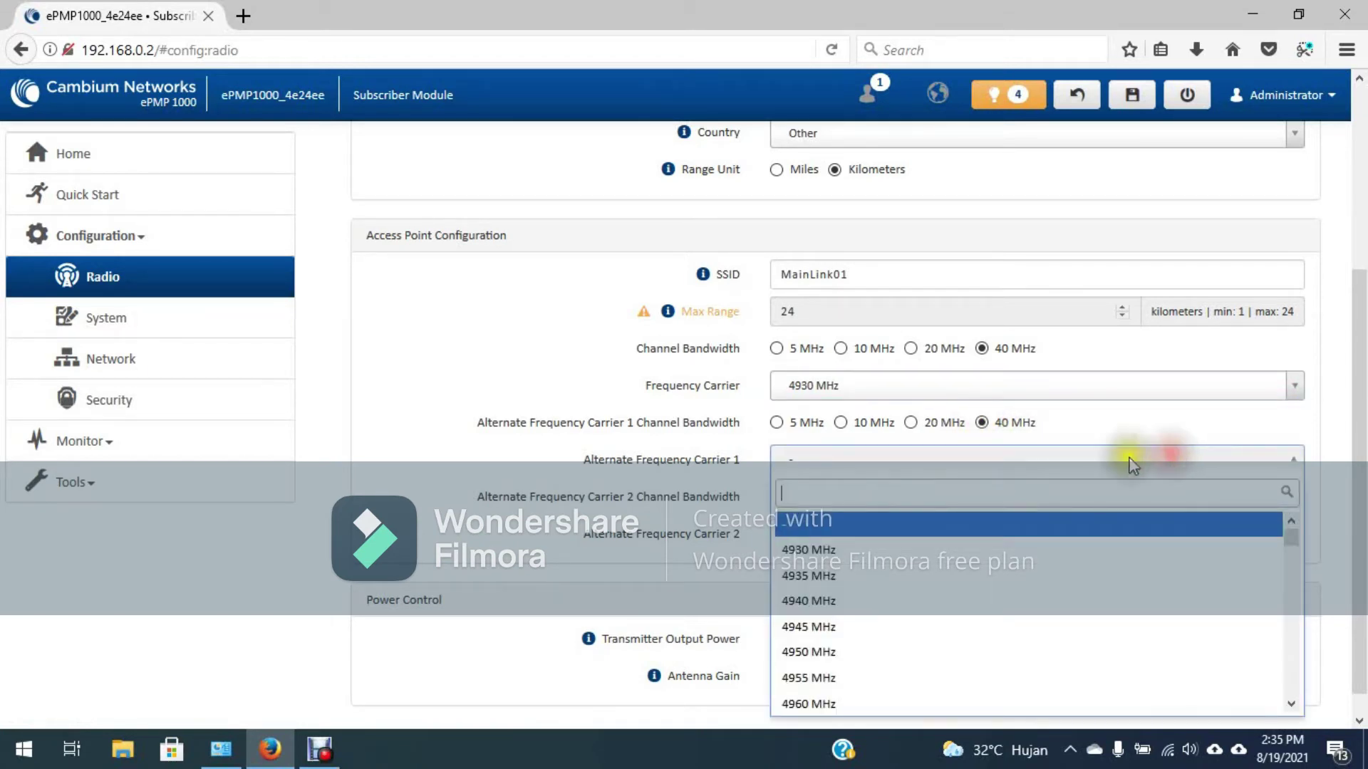
click(826, 648)
click(945, 538)
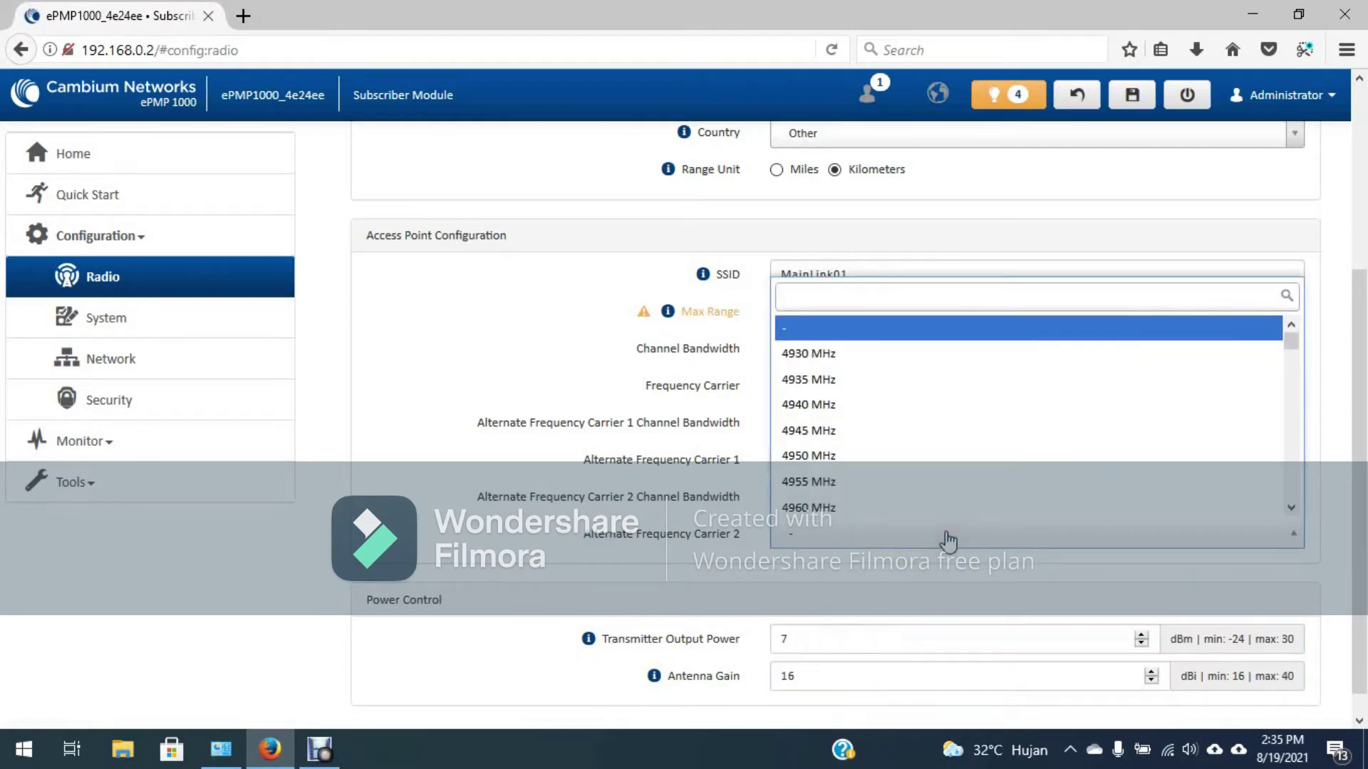
click(907, 512)
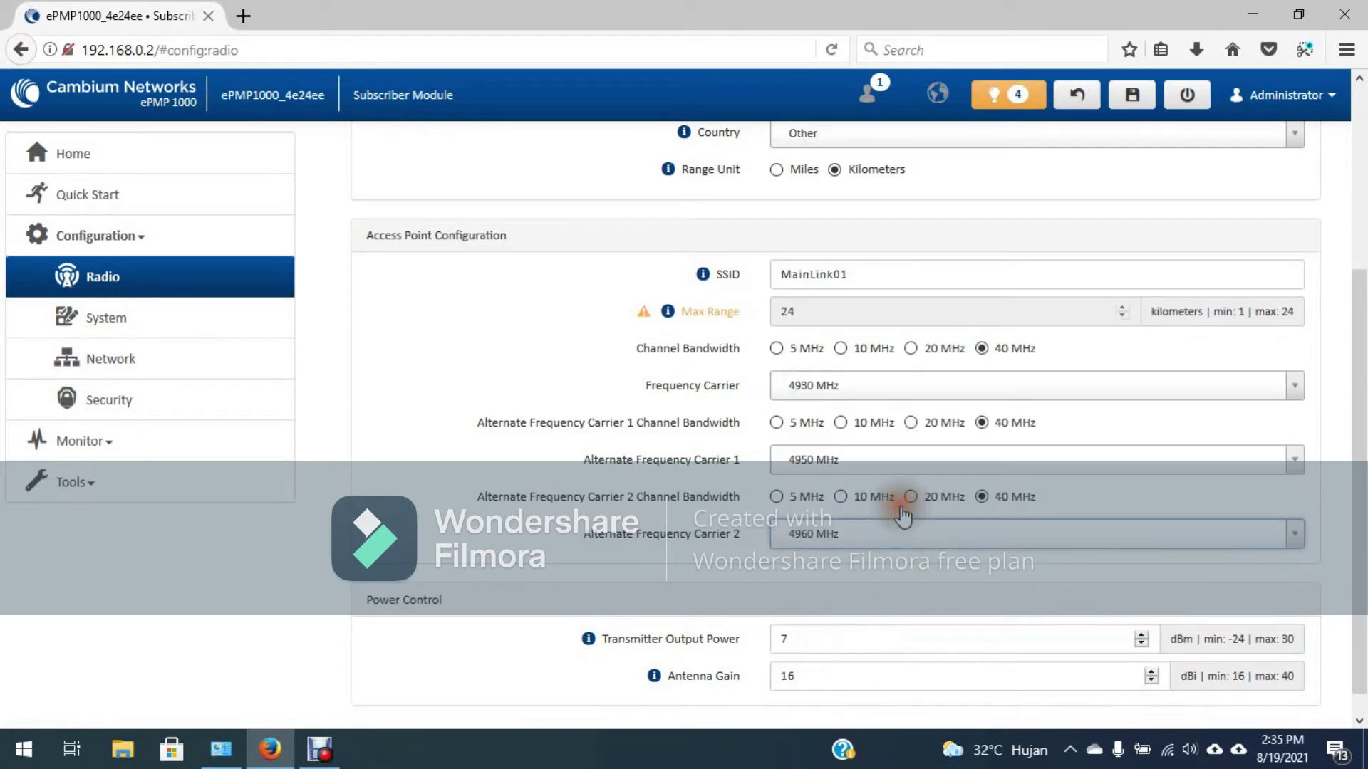
click(887, 397)
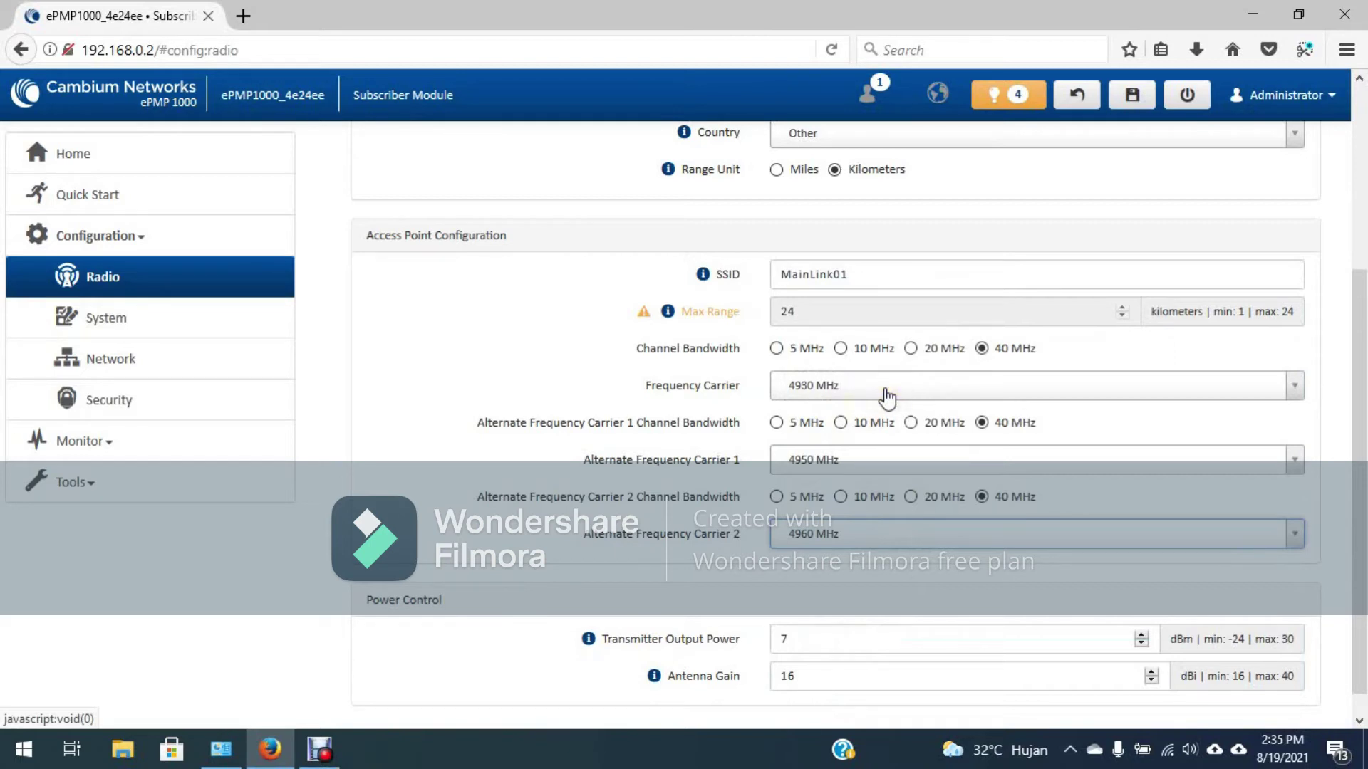
click(885, 396)
click(883, 397)
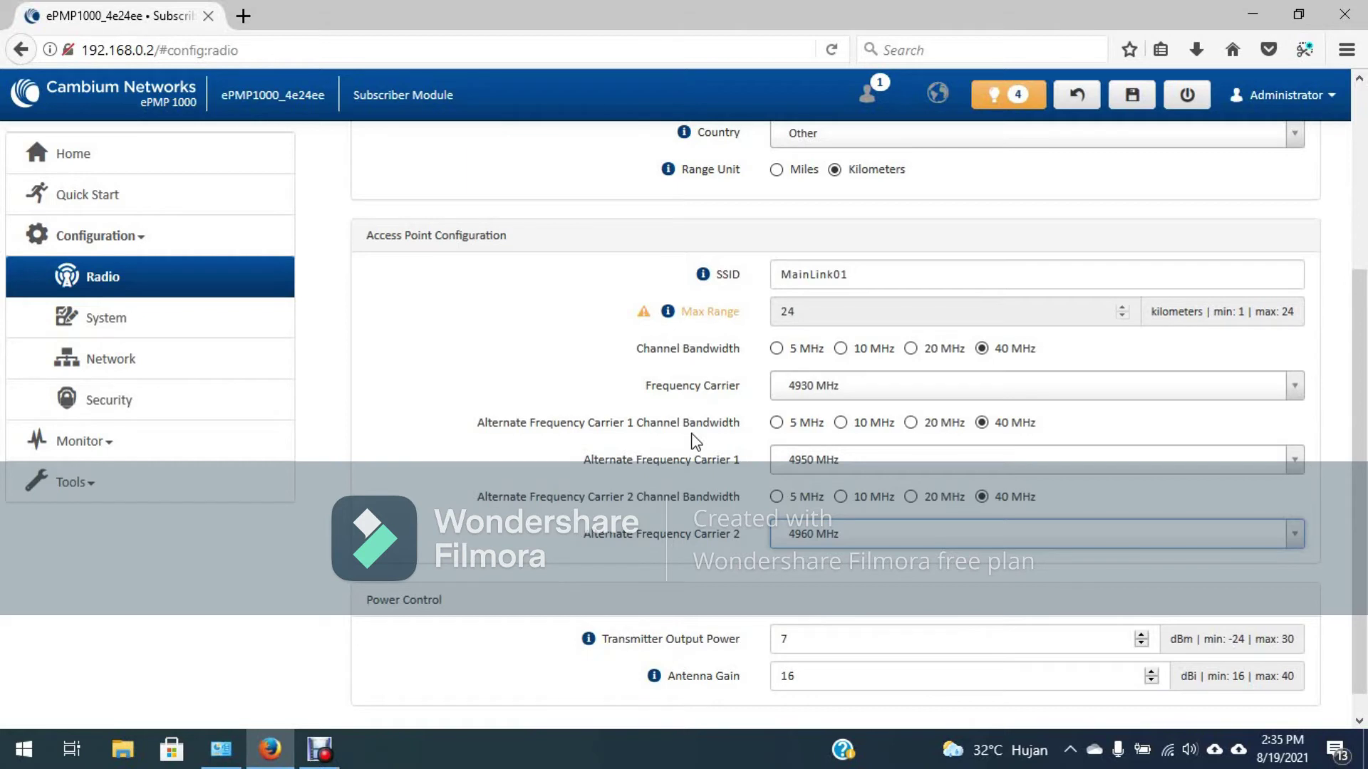
Step: Raise Transmitter Output Power from 7 to 10 dBm, then go to the Network configuration page
scroll(696, 441, down, 1)
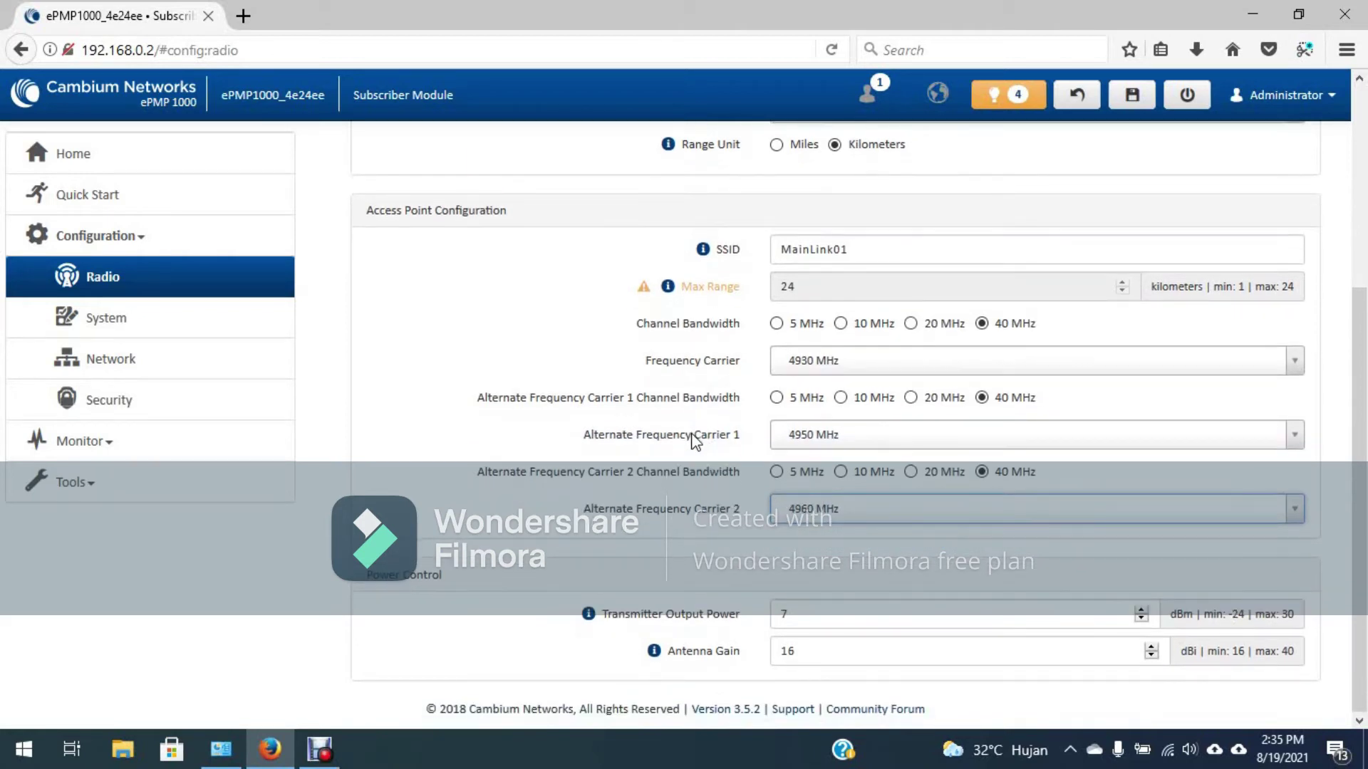
double_click(818, 615)
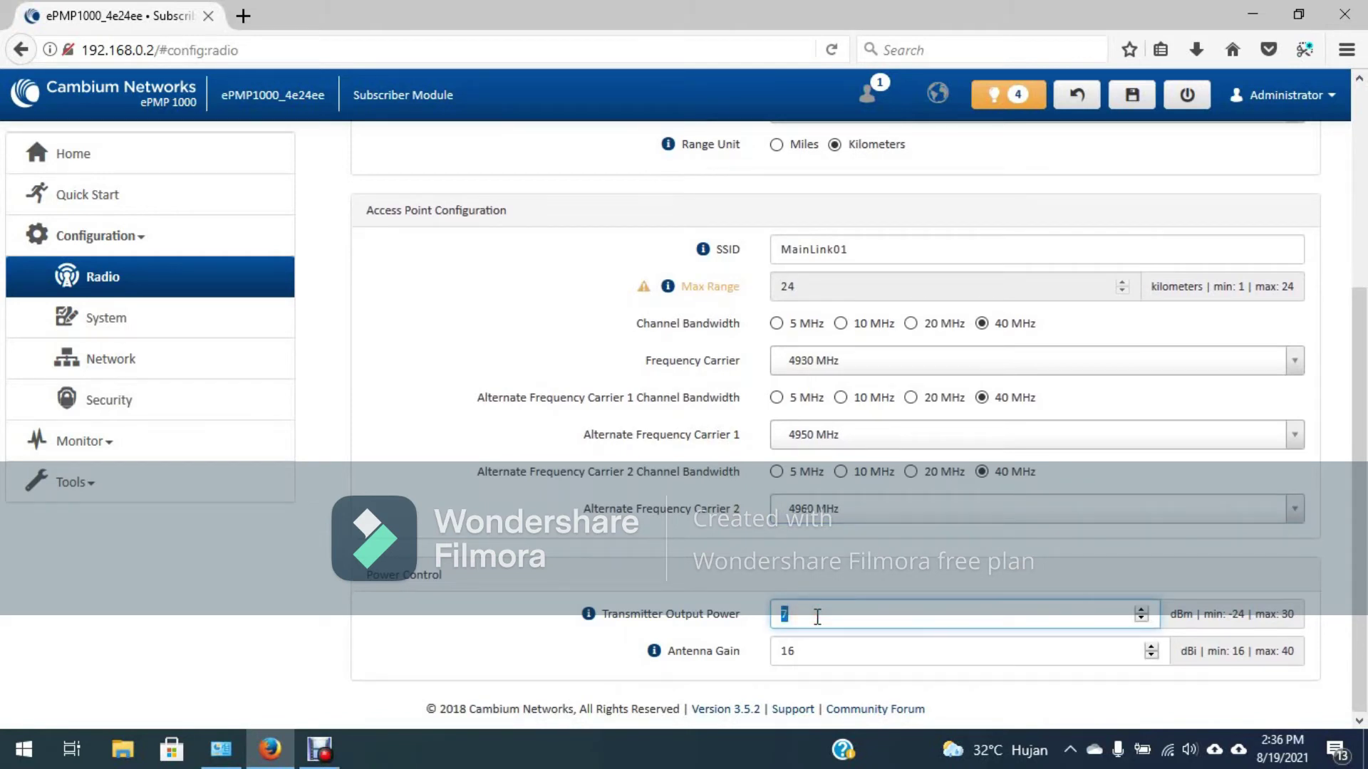
text(10)
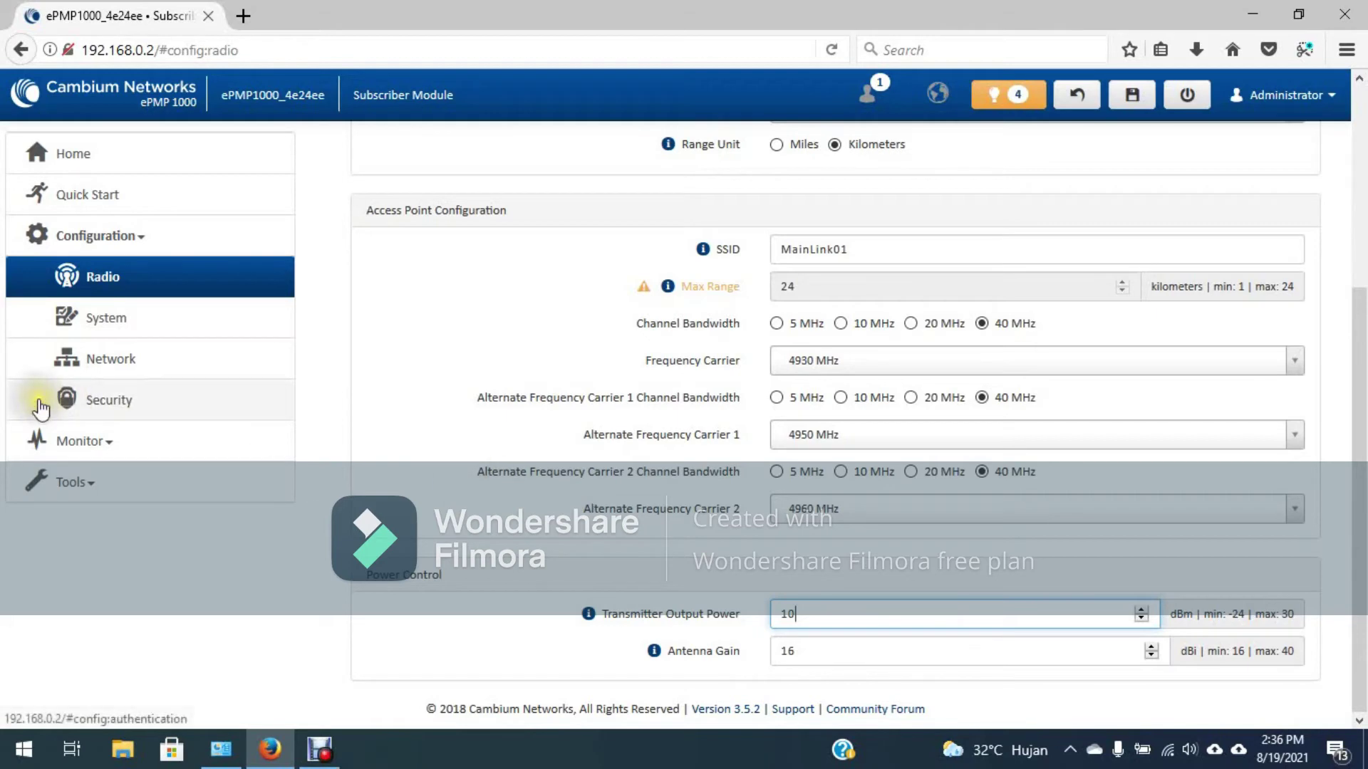
click(139, 361)
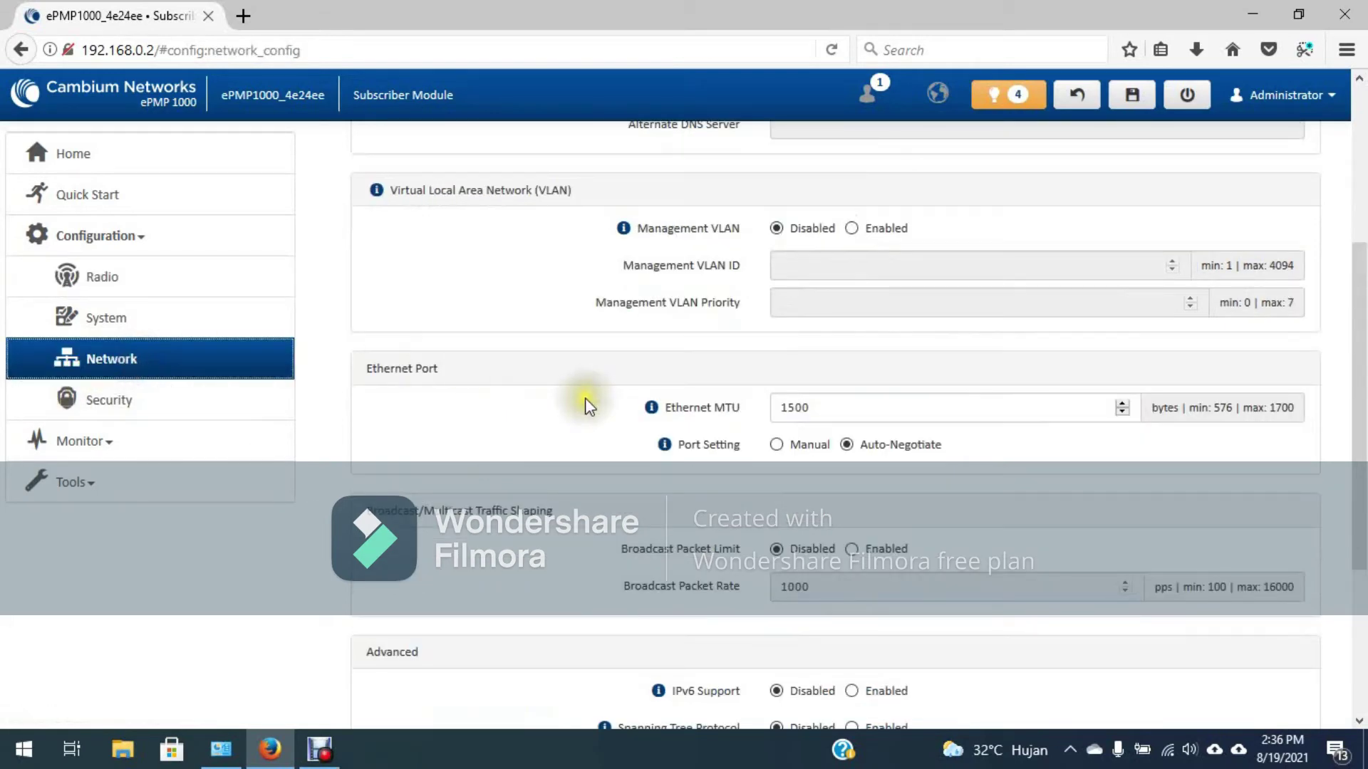
Step: Switch IP Assignment to Static and edit the IP address to 192.168.0.1
scroll(589, 401, up, 4)
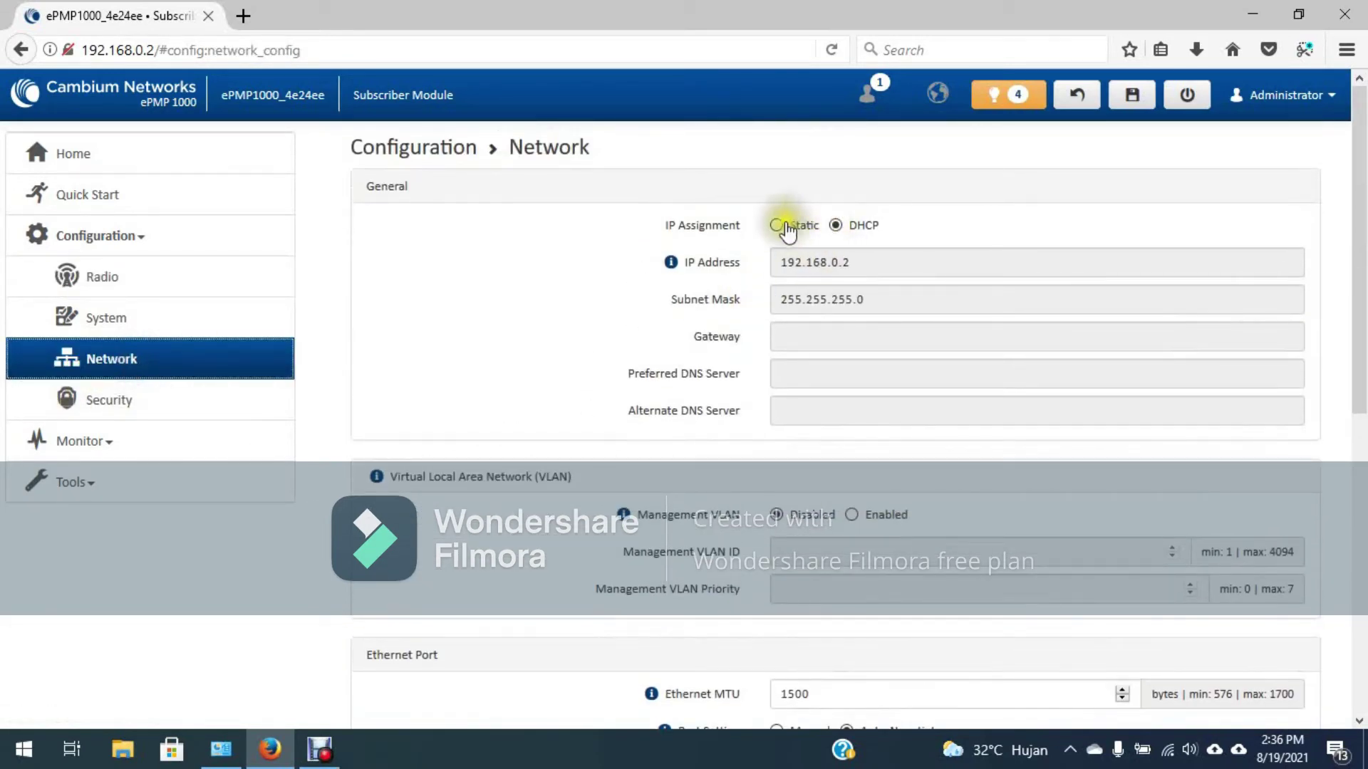
click(775, 225)
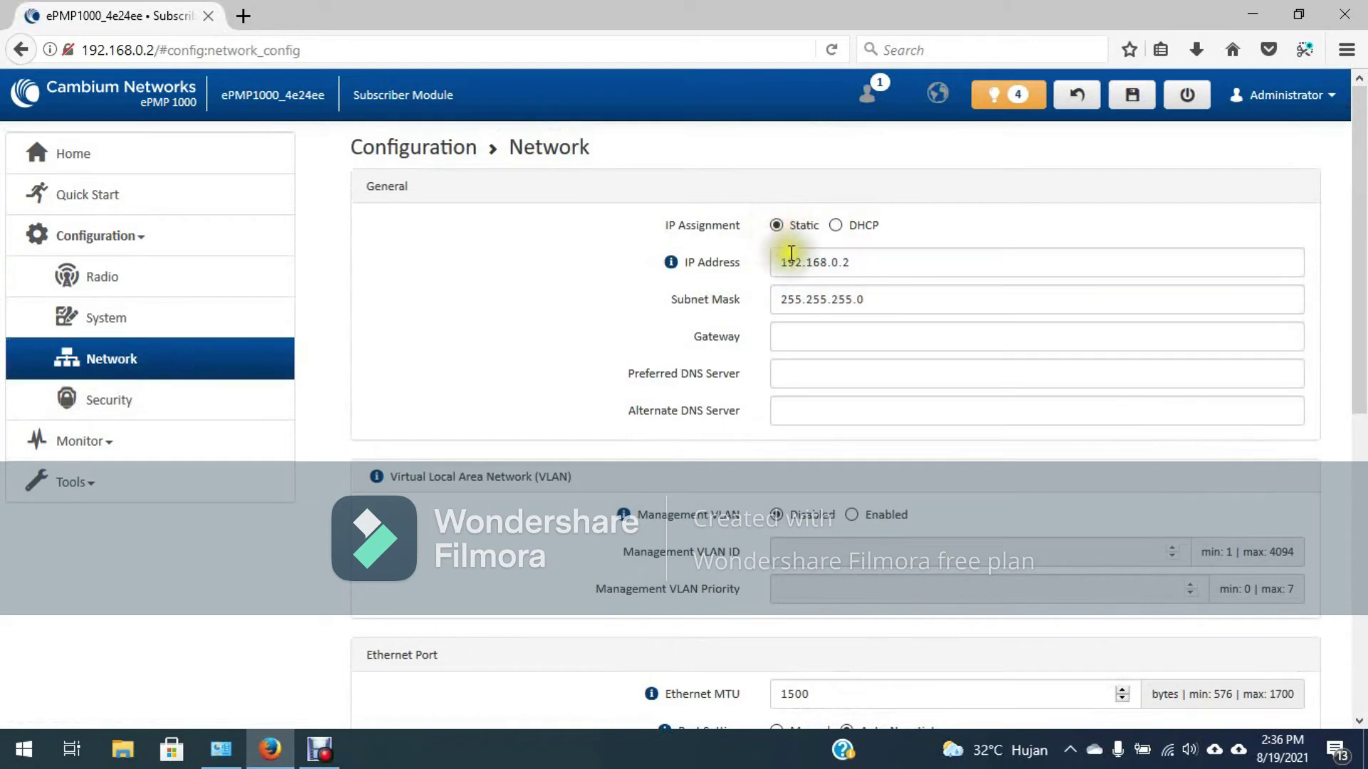
click(885, 269)
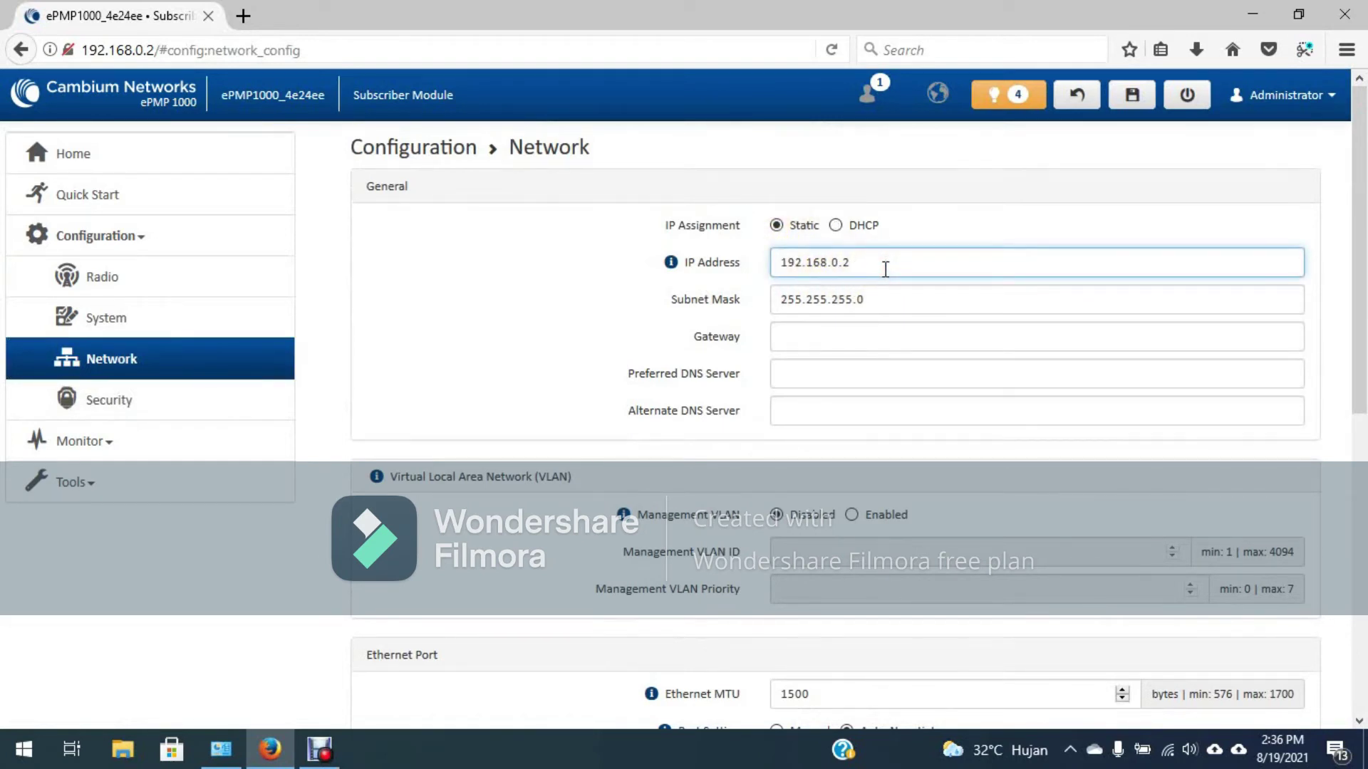
text(1)
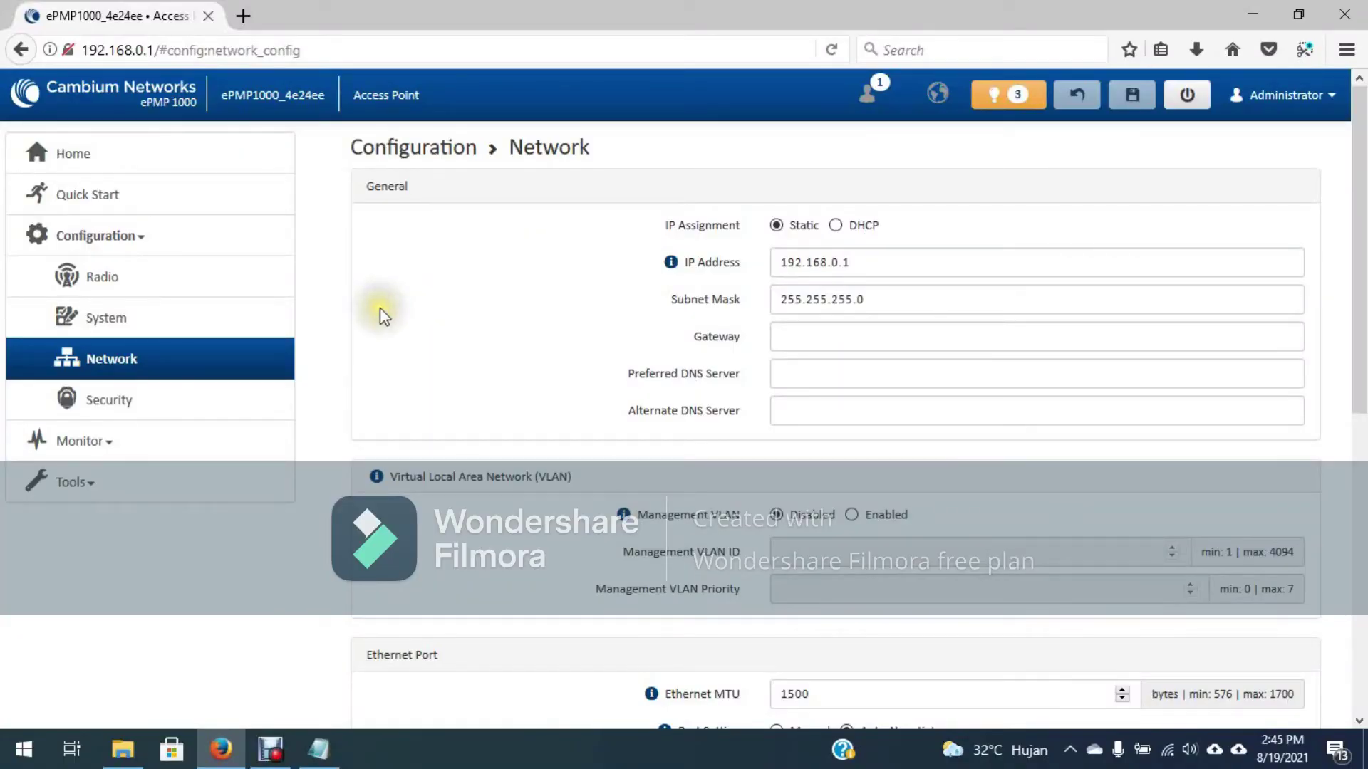
Step: On the Security page, reveal the WPA2 pre-shared key and select it for copying
click(131, 401)
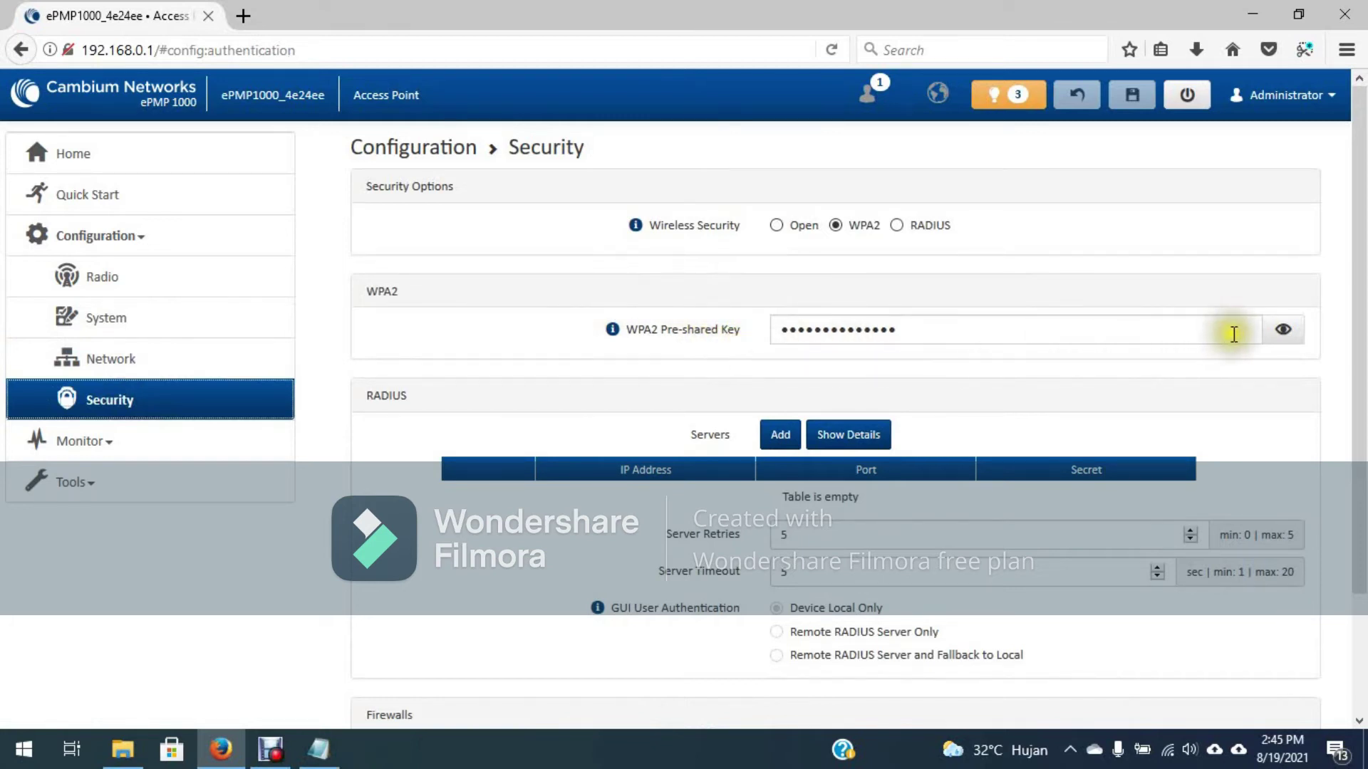
click(1279, 331)
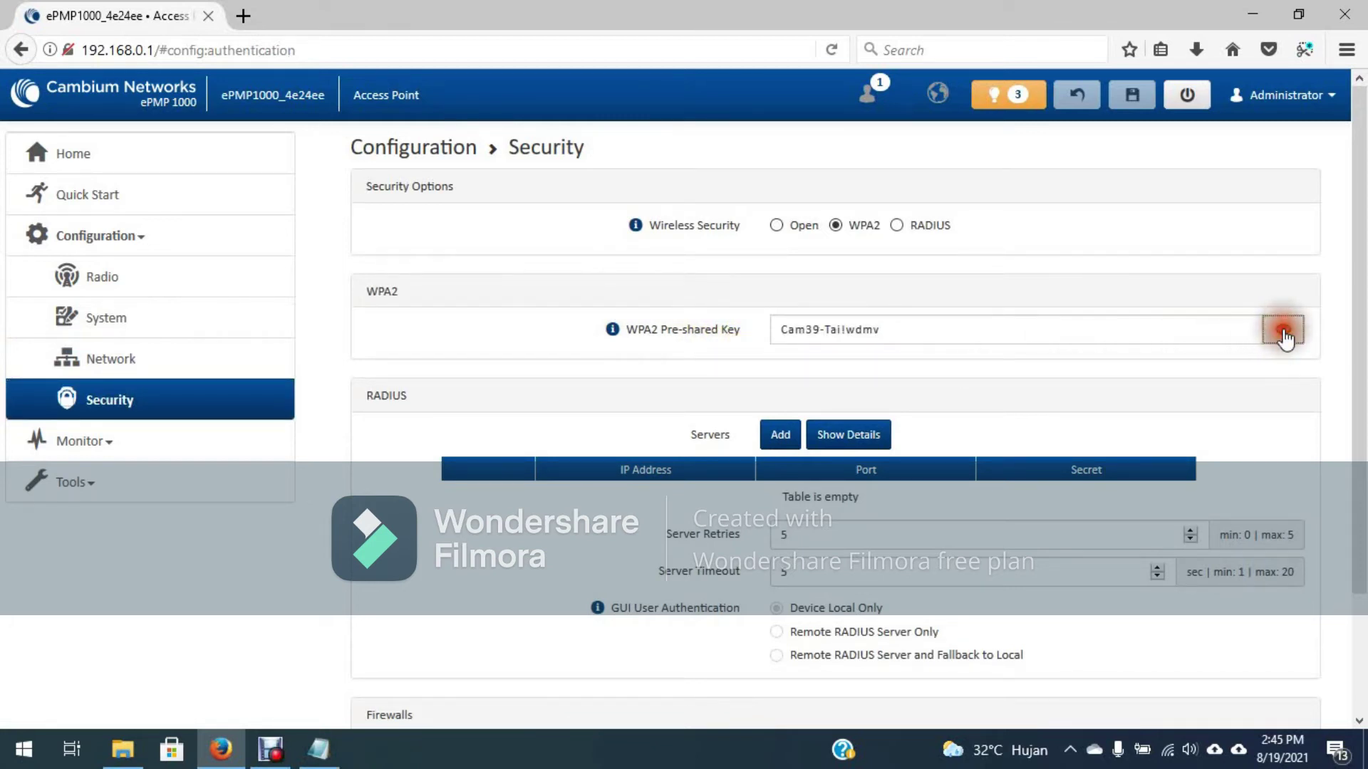
double_click(921, 331)
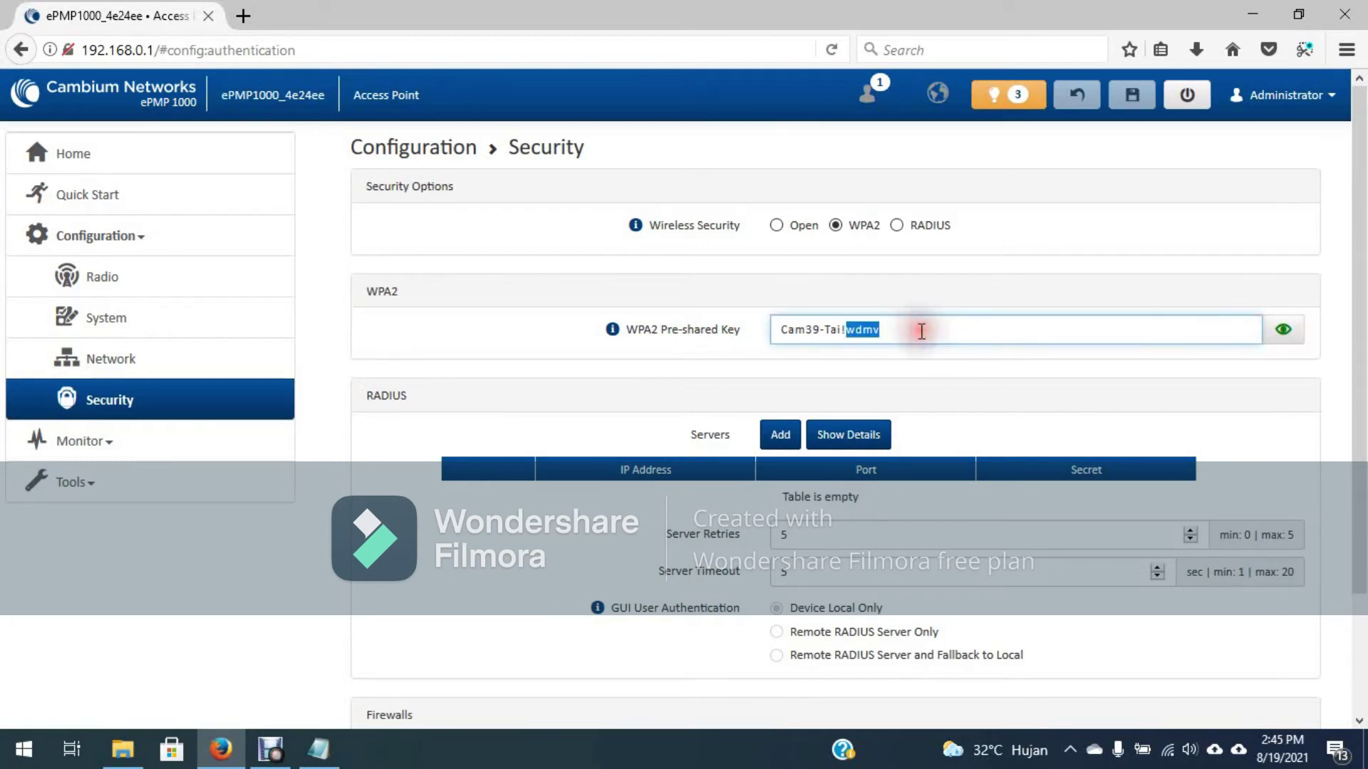
key(ctrl+a)
key(ctrl+c)
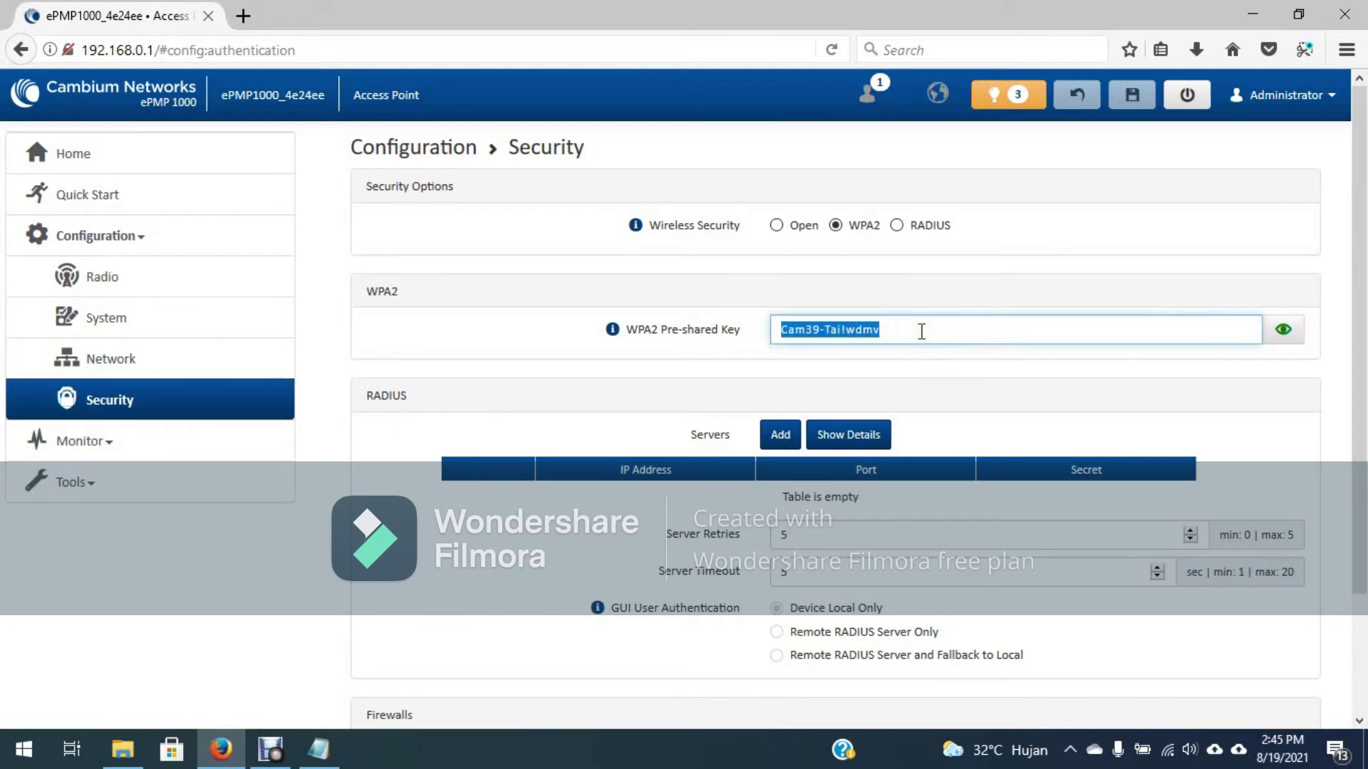
Step: Paste the pre-shared key into Notepad and return to the Security settings page
click(319, 749)
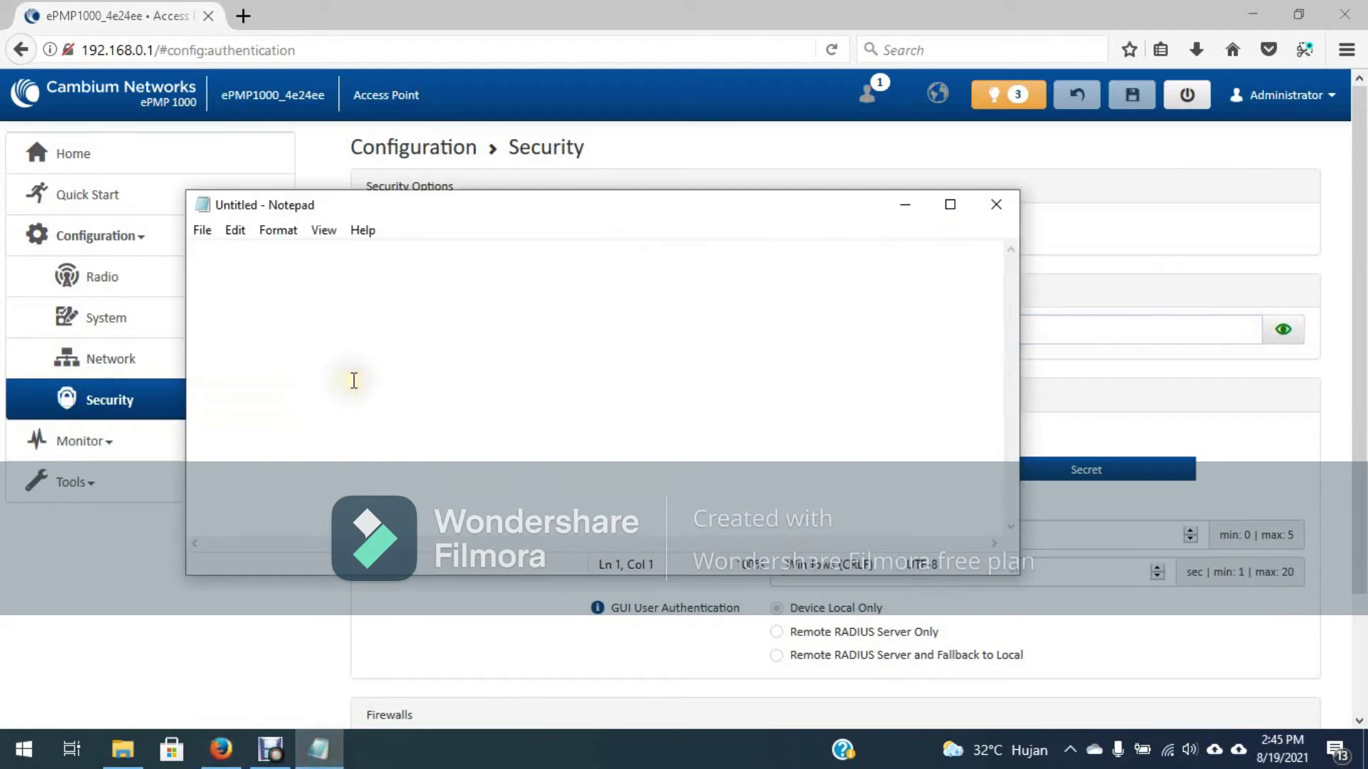
key(ctrl+v)
click(755, 152)
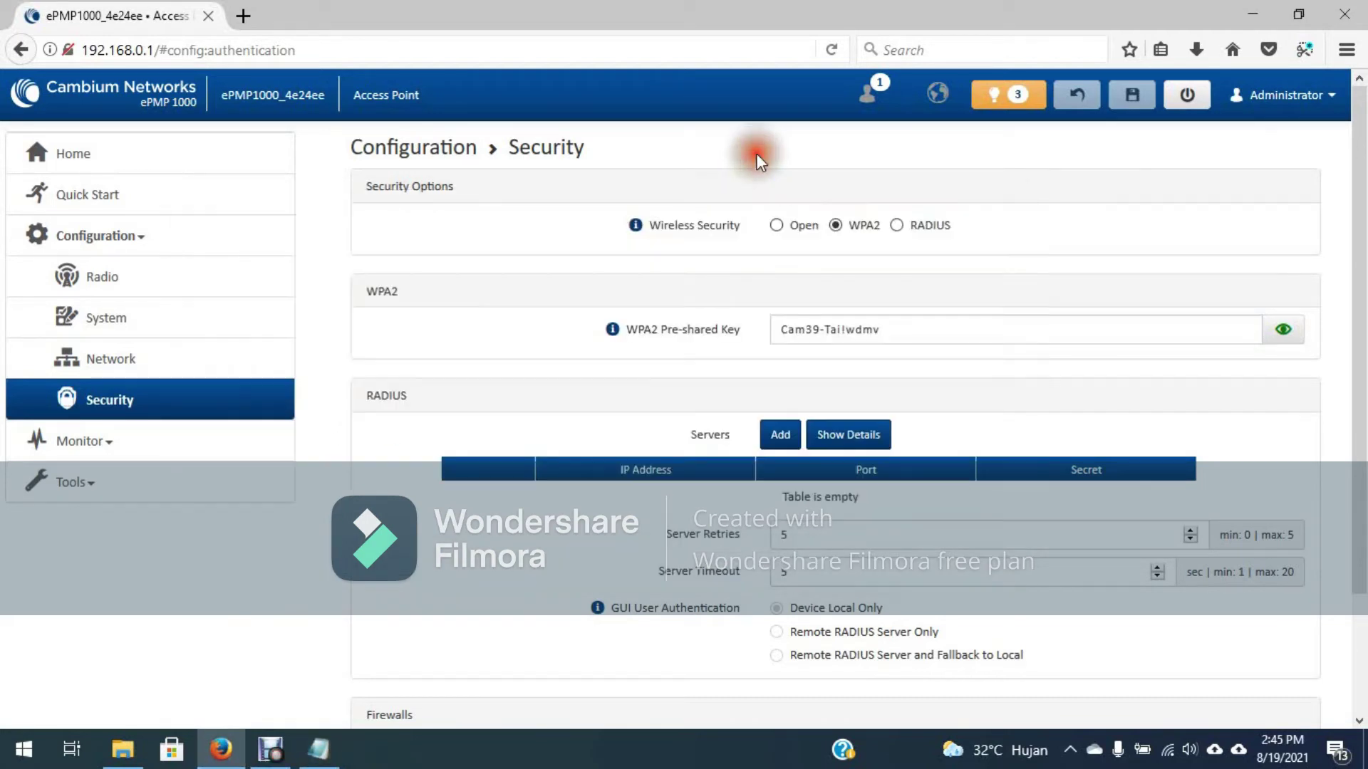
double_click(923, 335)
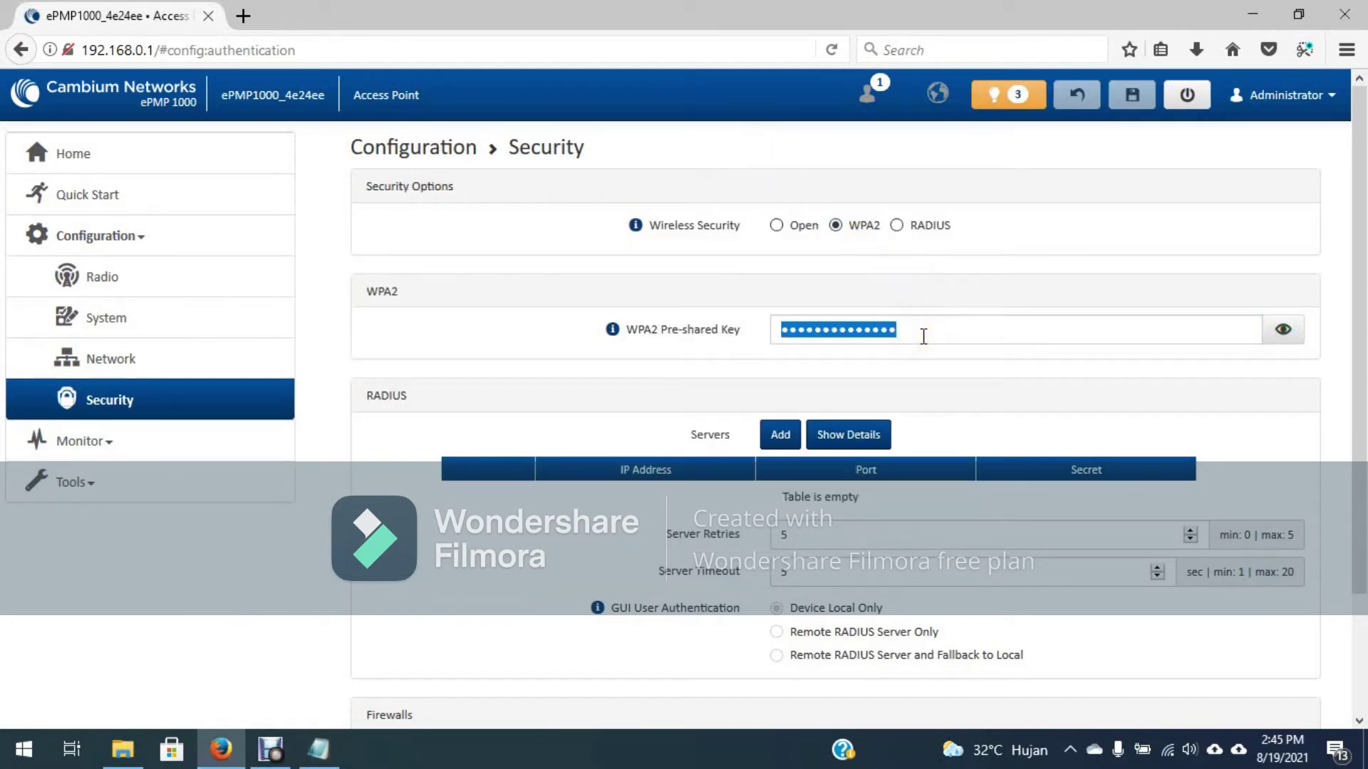
click(1140, 188)
Step: Reboot the access point from the top bar and confirm the reboot prompt
click(1189, 100)
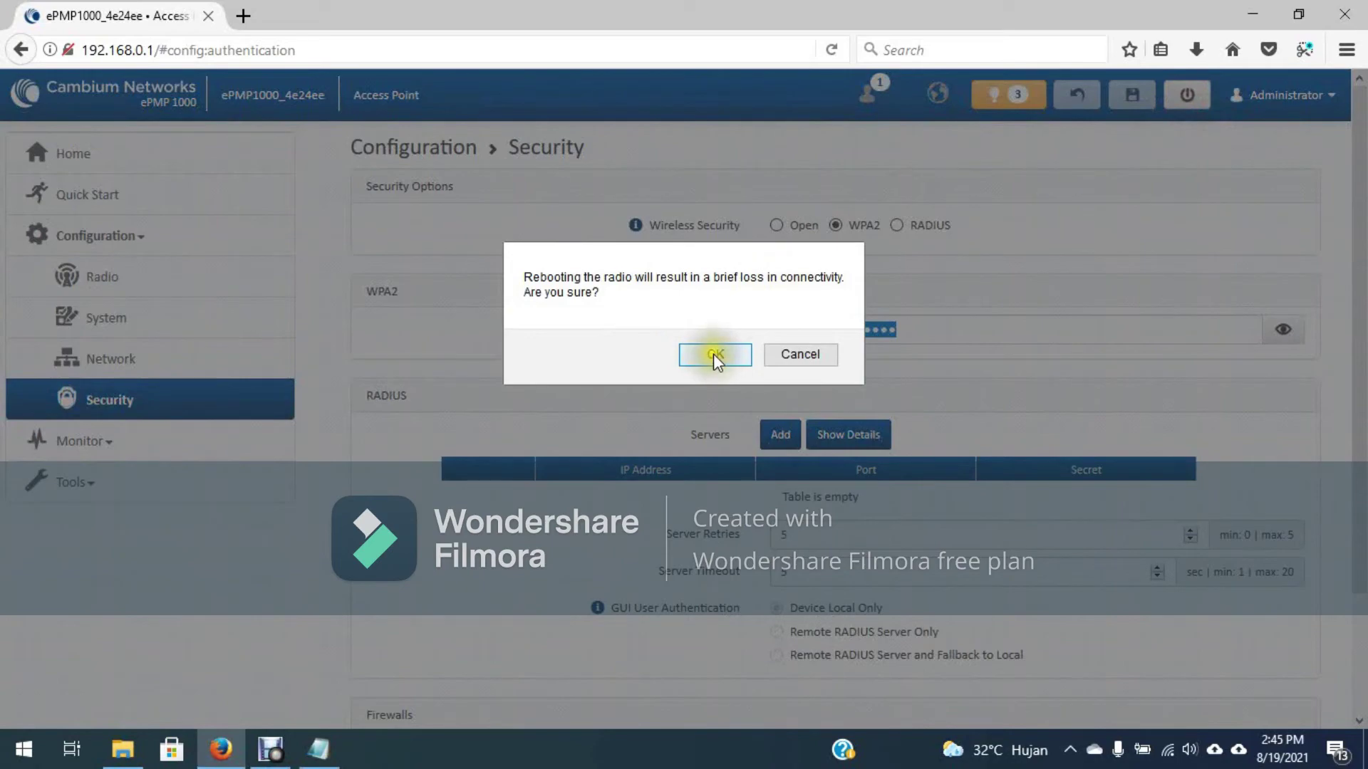
click(713, 354)
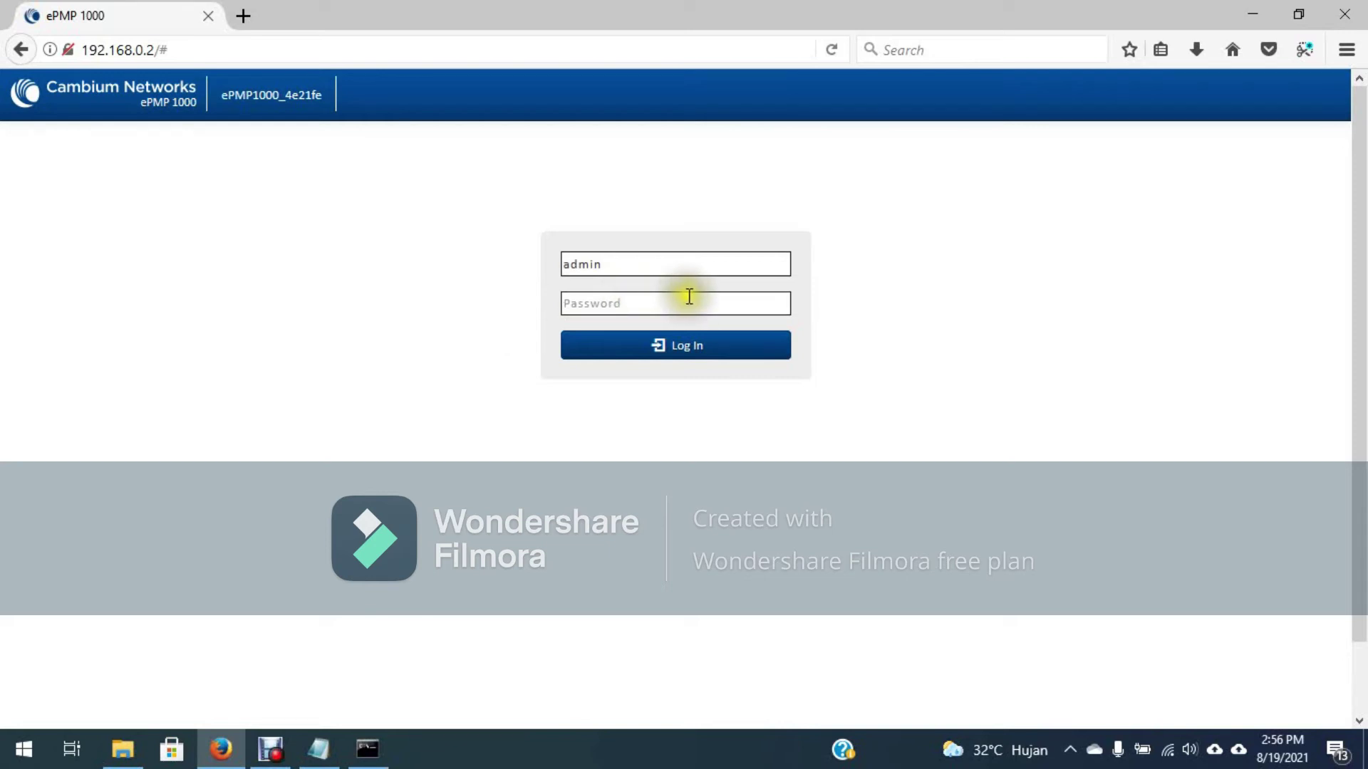
Step: Log in to the subscriber module with its password and open Configuration > Radio
click(660, 296)
text(admin)
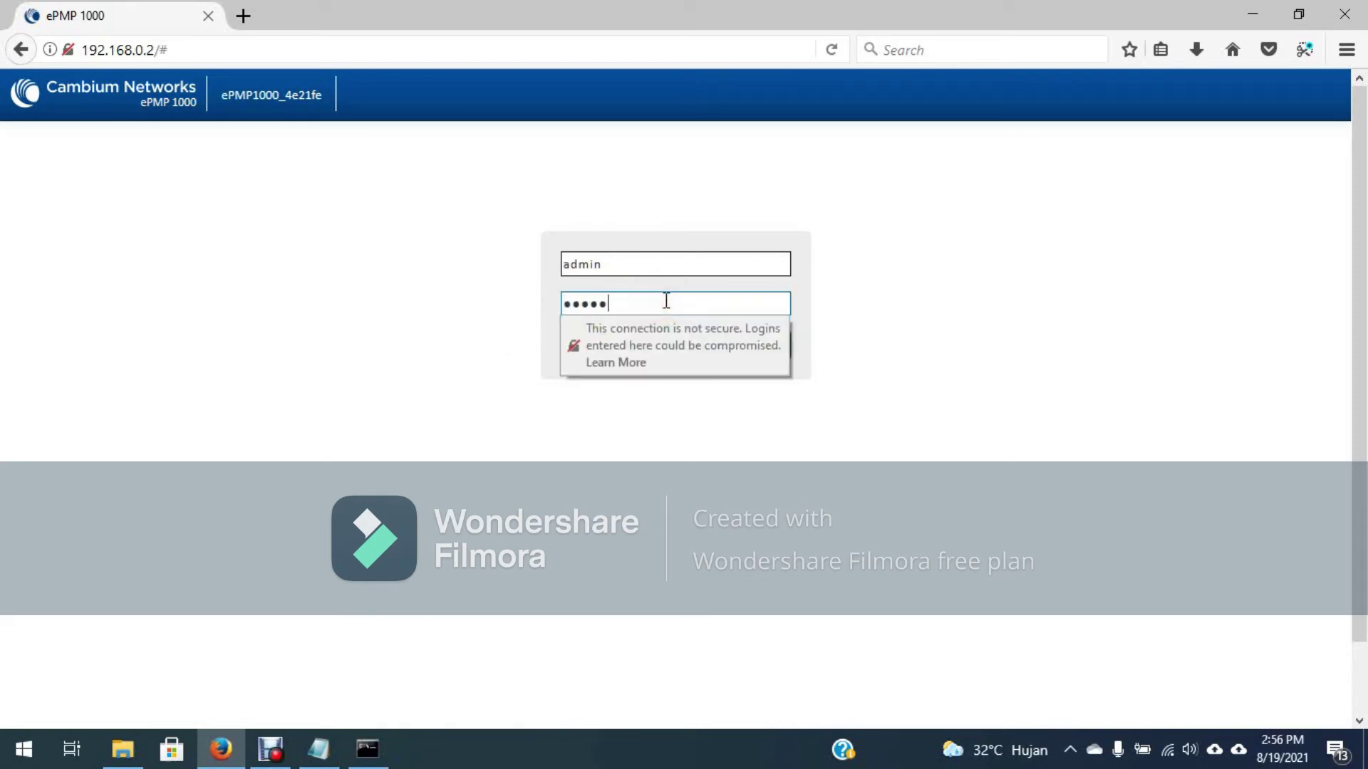
key(Return)
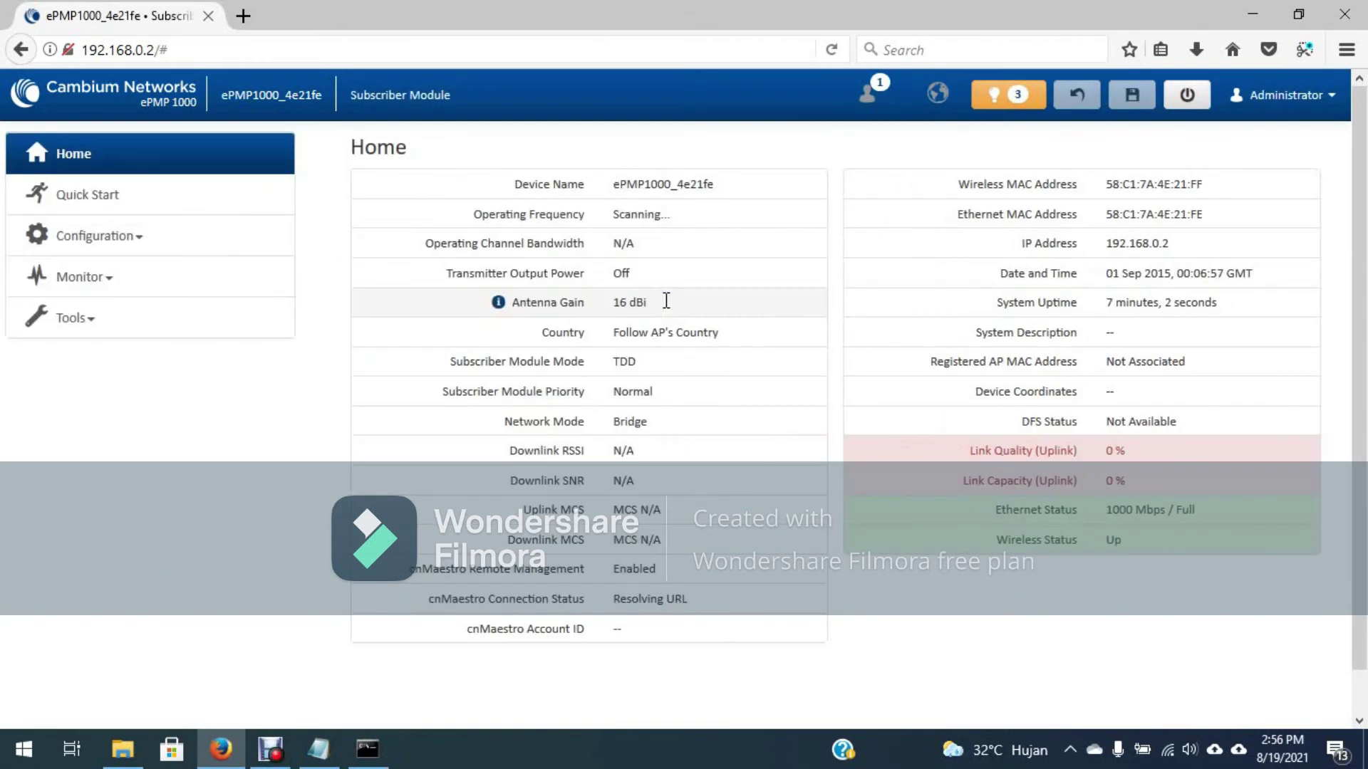
click(125, 236)
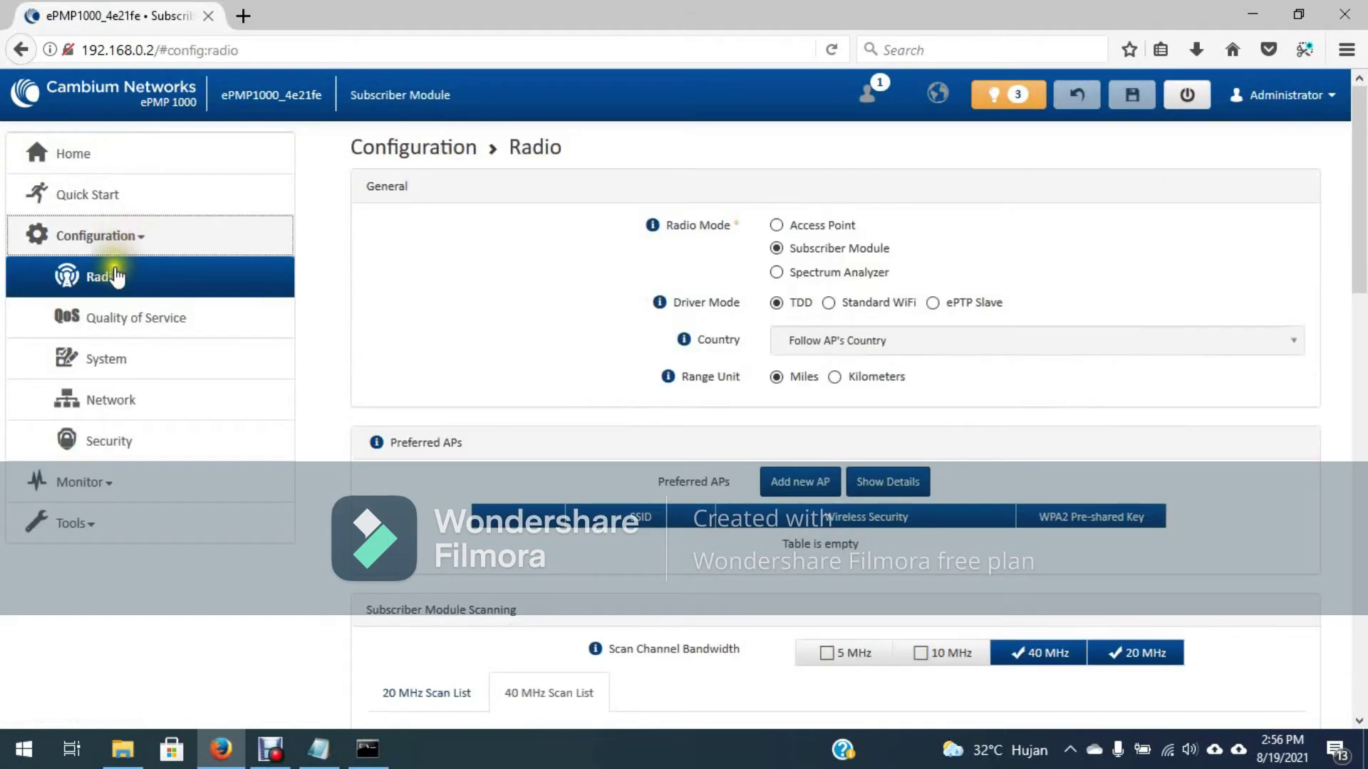
click(118, 277)
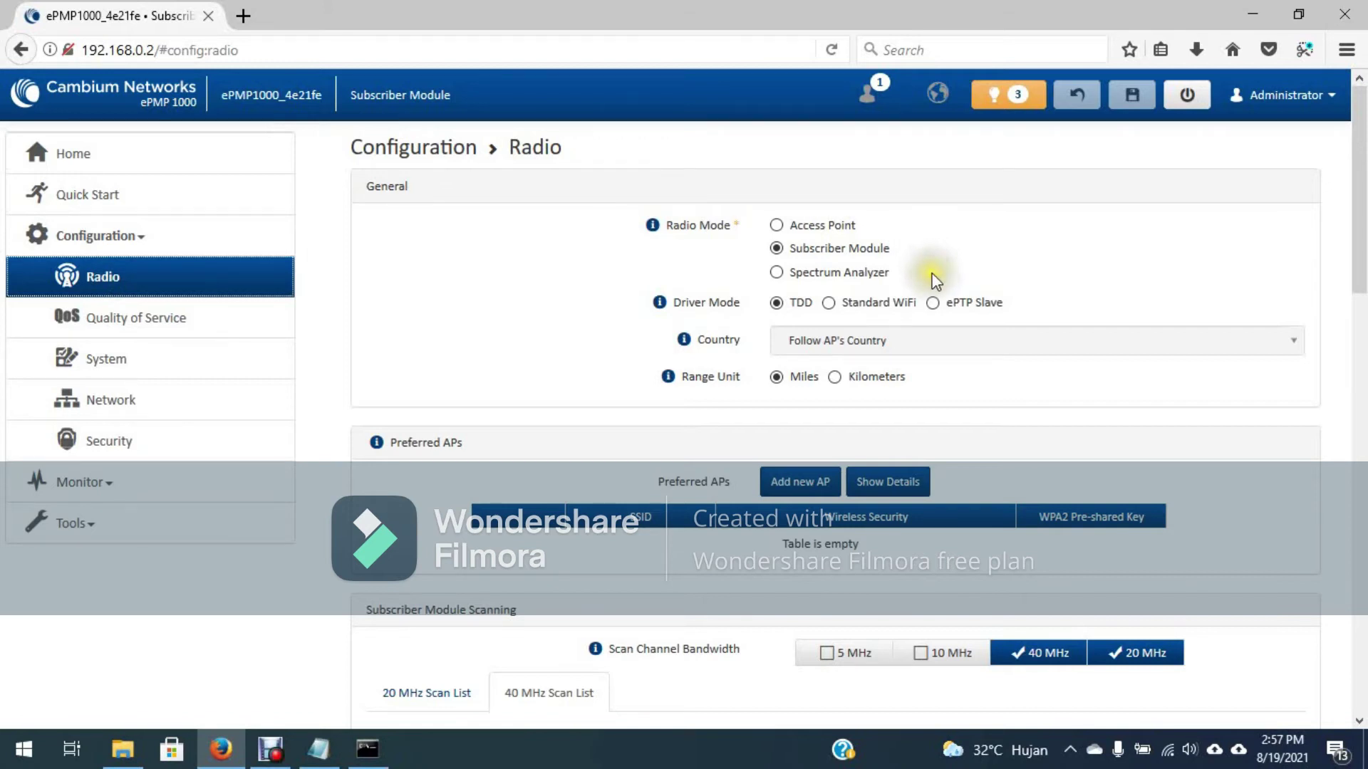
Step: Set Driver Mode to ePTP Slave and Range Unit to Kilometers on the Radio page
click(933, 302)
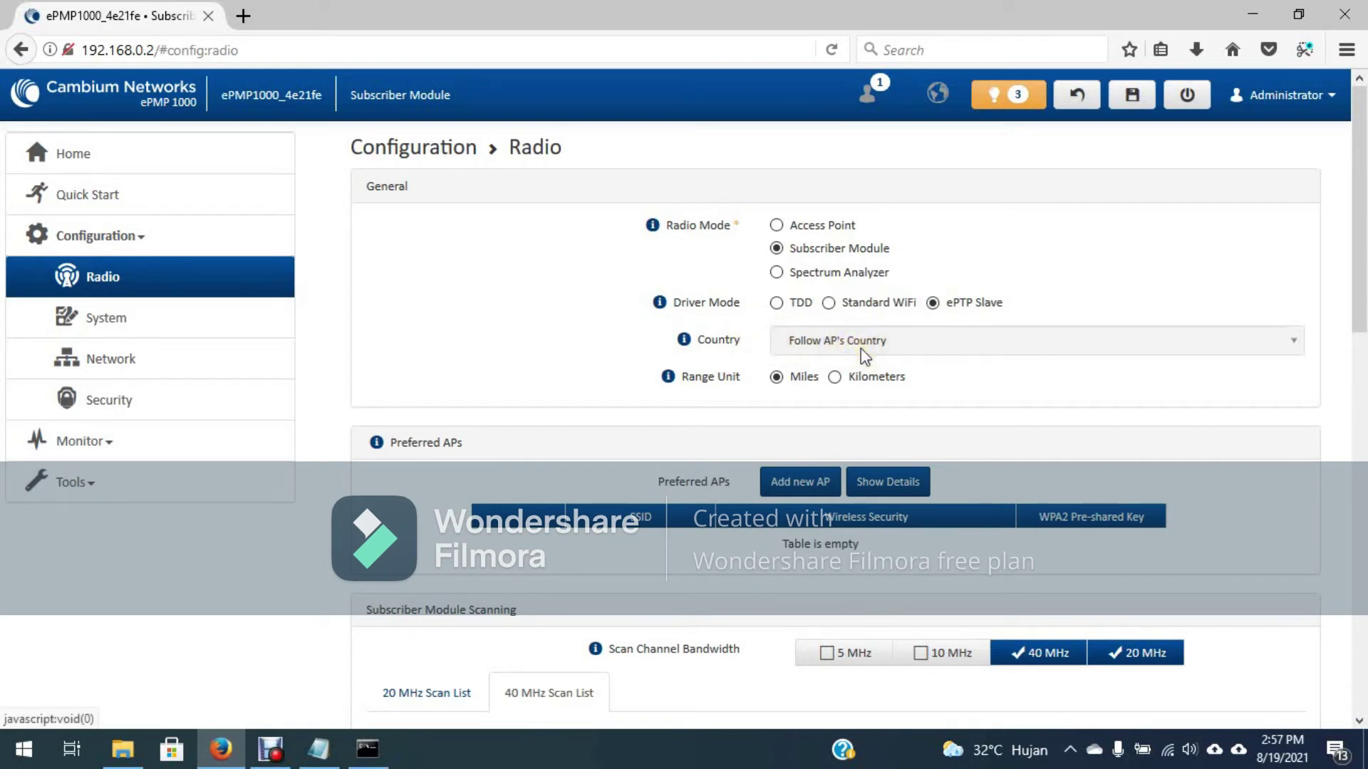
scroll(861, 349, down, 3)
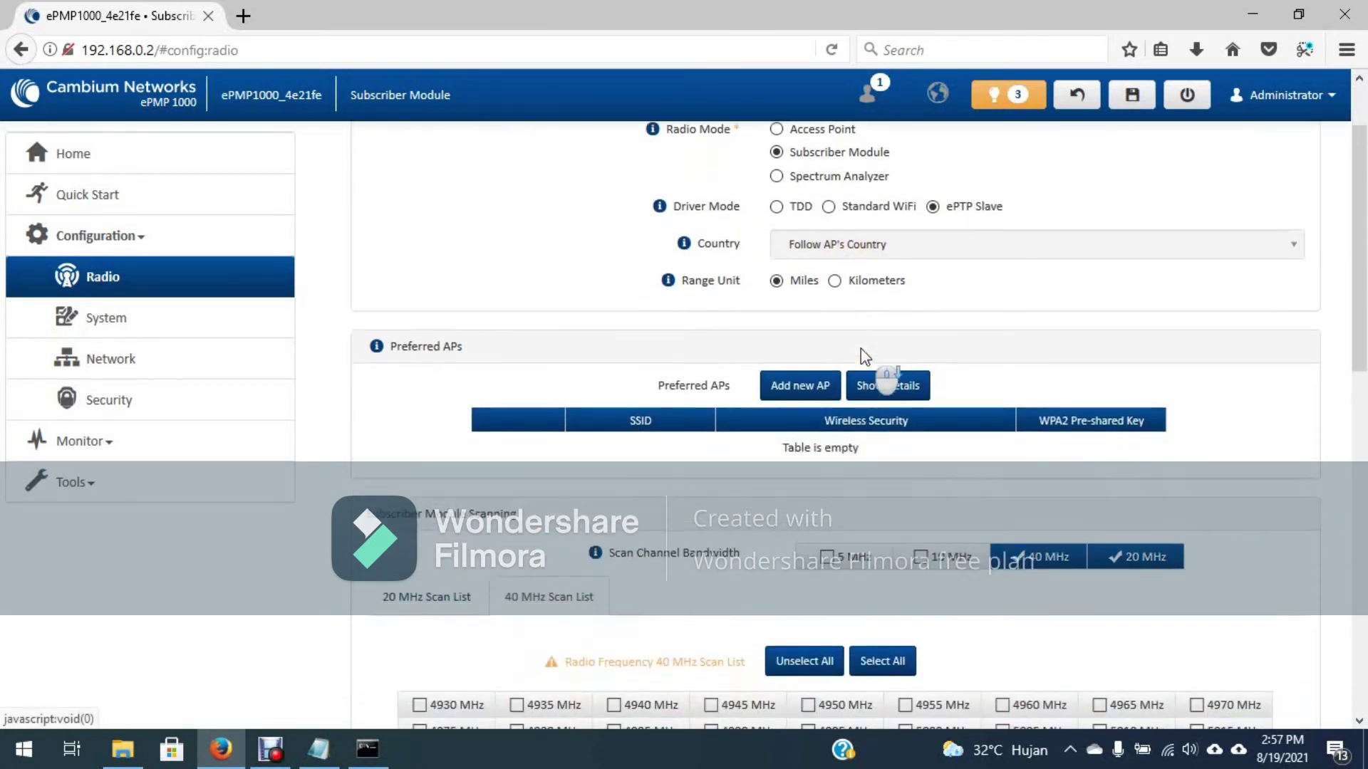
click(835, 249)
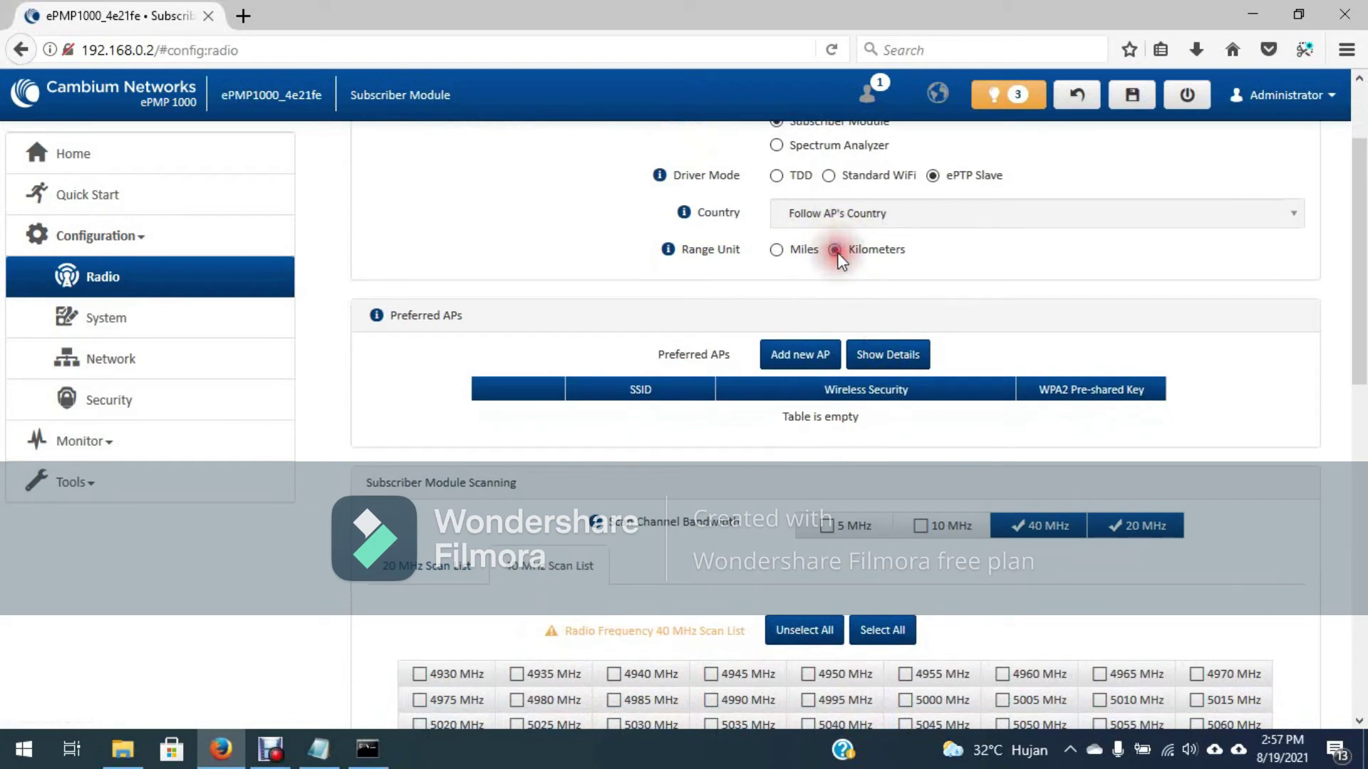
Step: Add a new preferred AP entry with SSID MainLink01
click(808, 357)
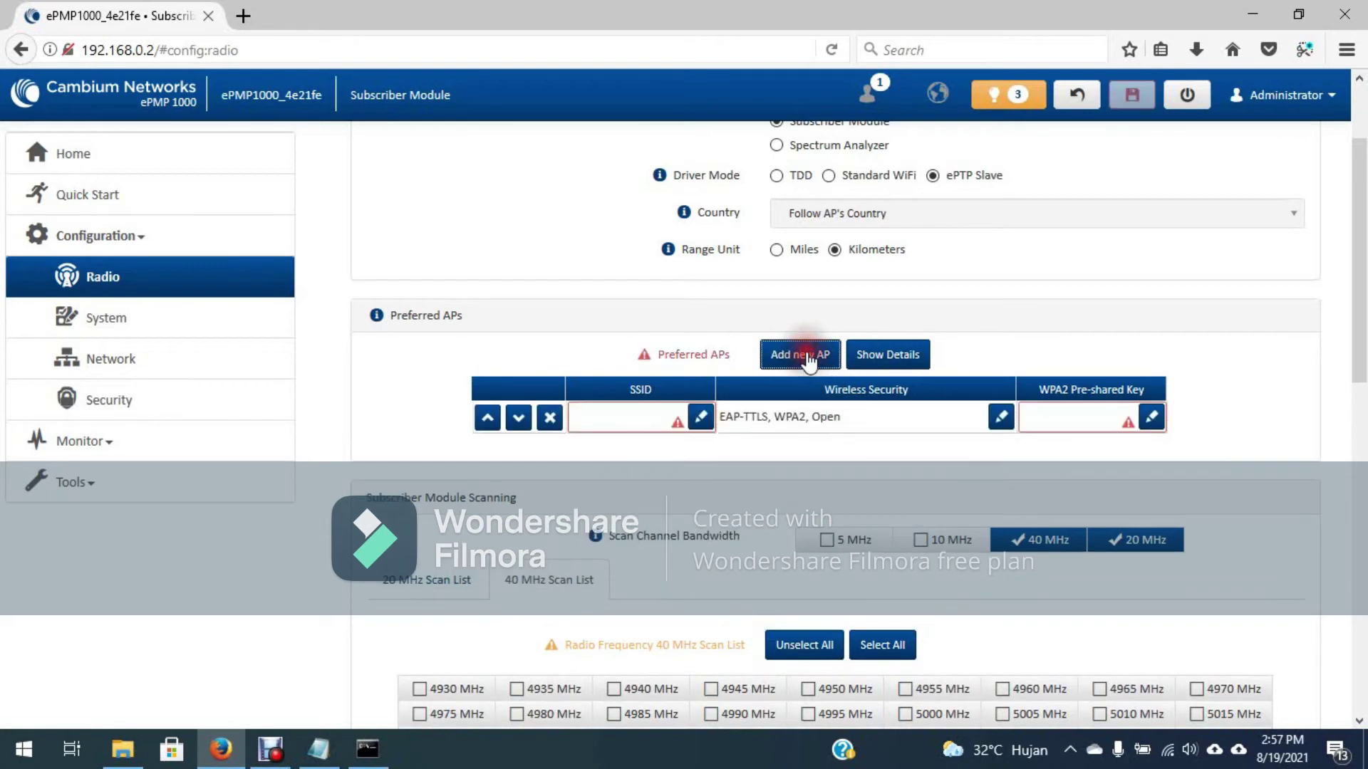
click(702, 418)
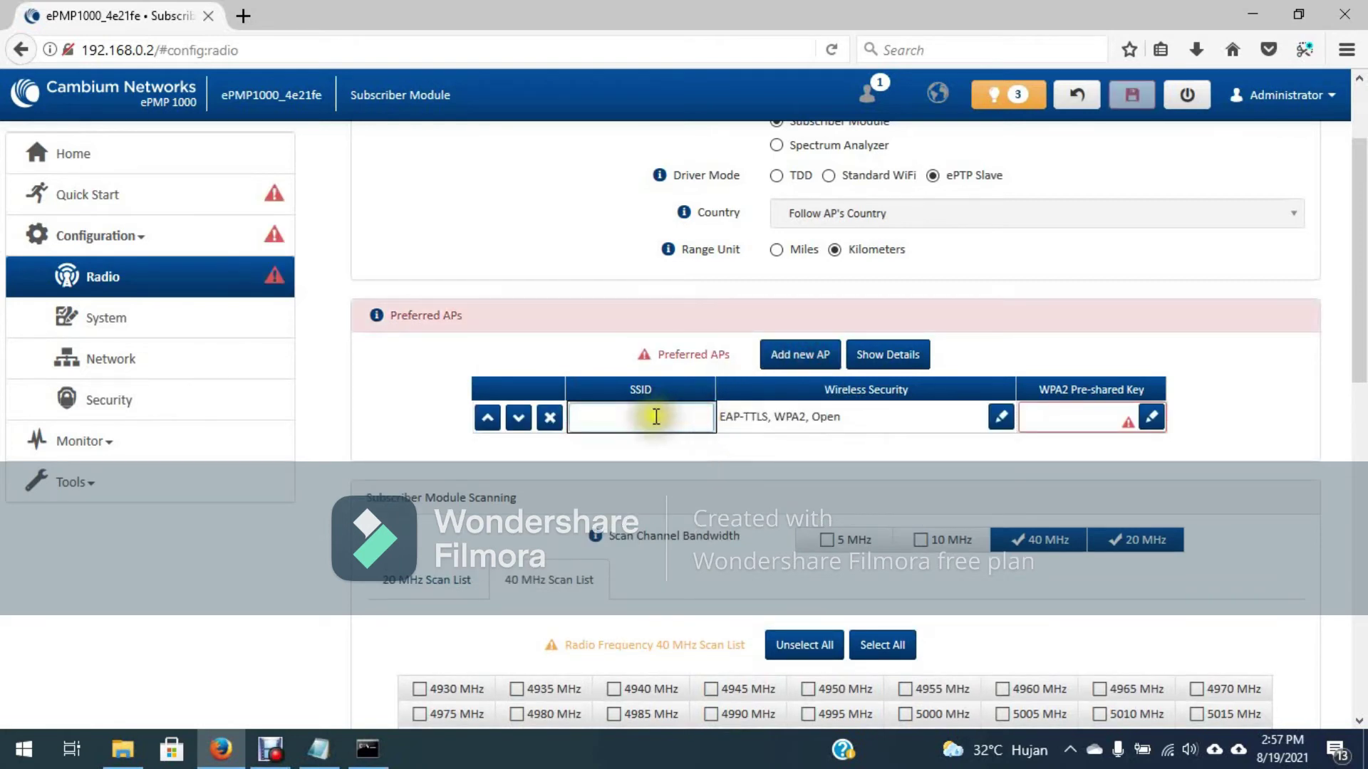
text(MainLink01)
click(1049, 411)
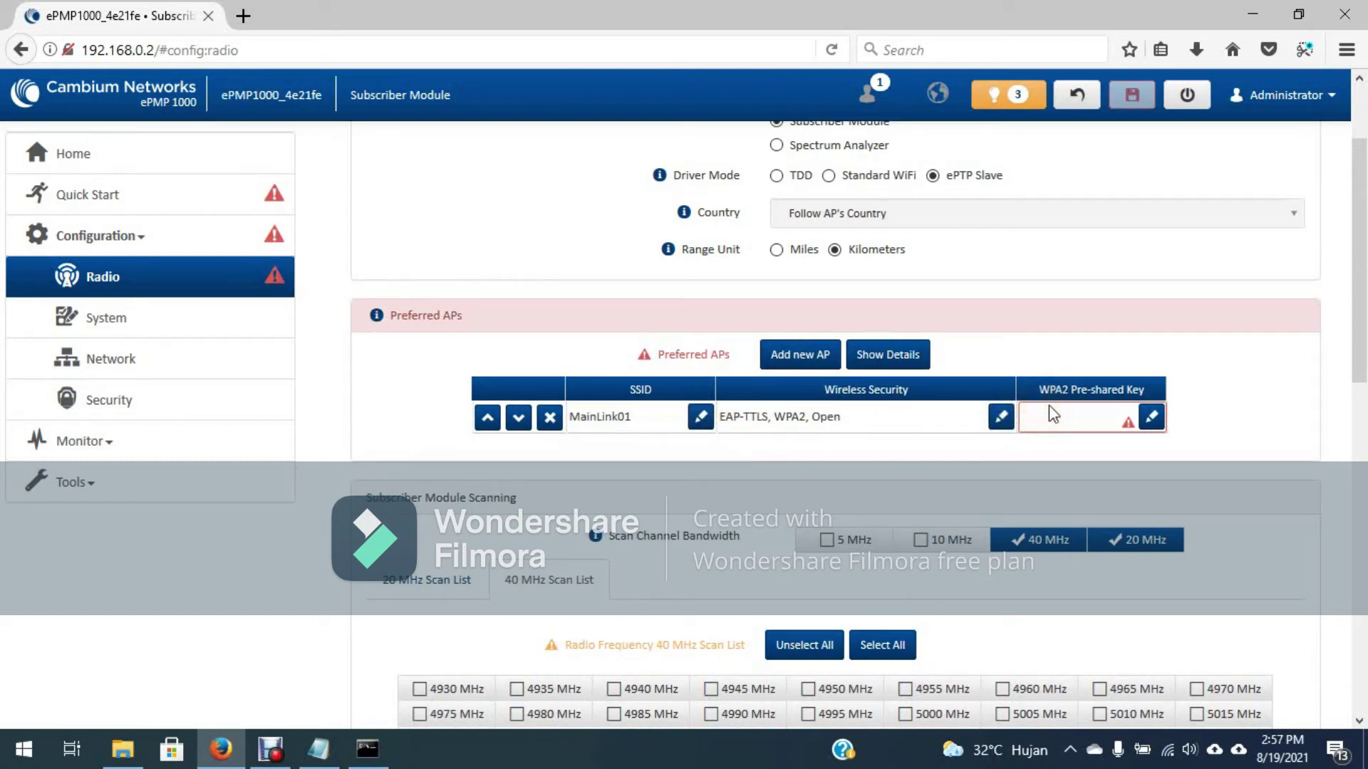
Step: Copy the passkey from Notepad and paste it as the entry's WPA2 pre-shared key
click(318, 749)
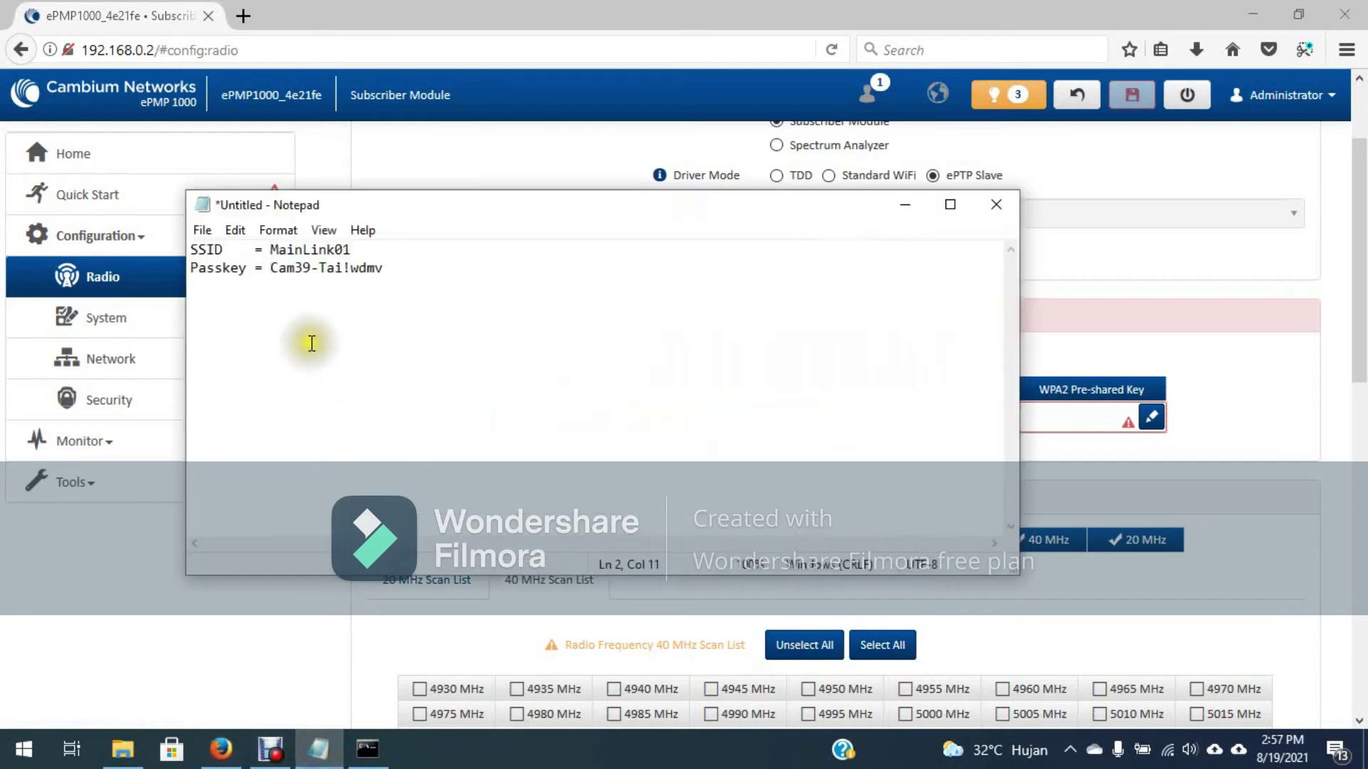
double_click(285, 268)
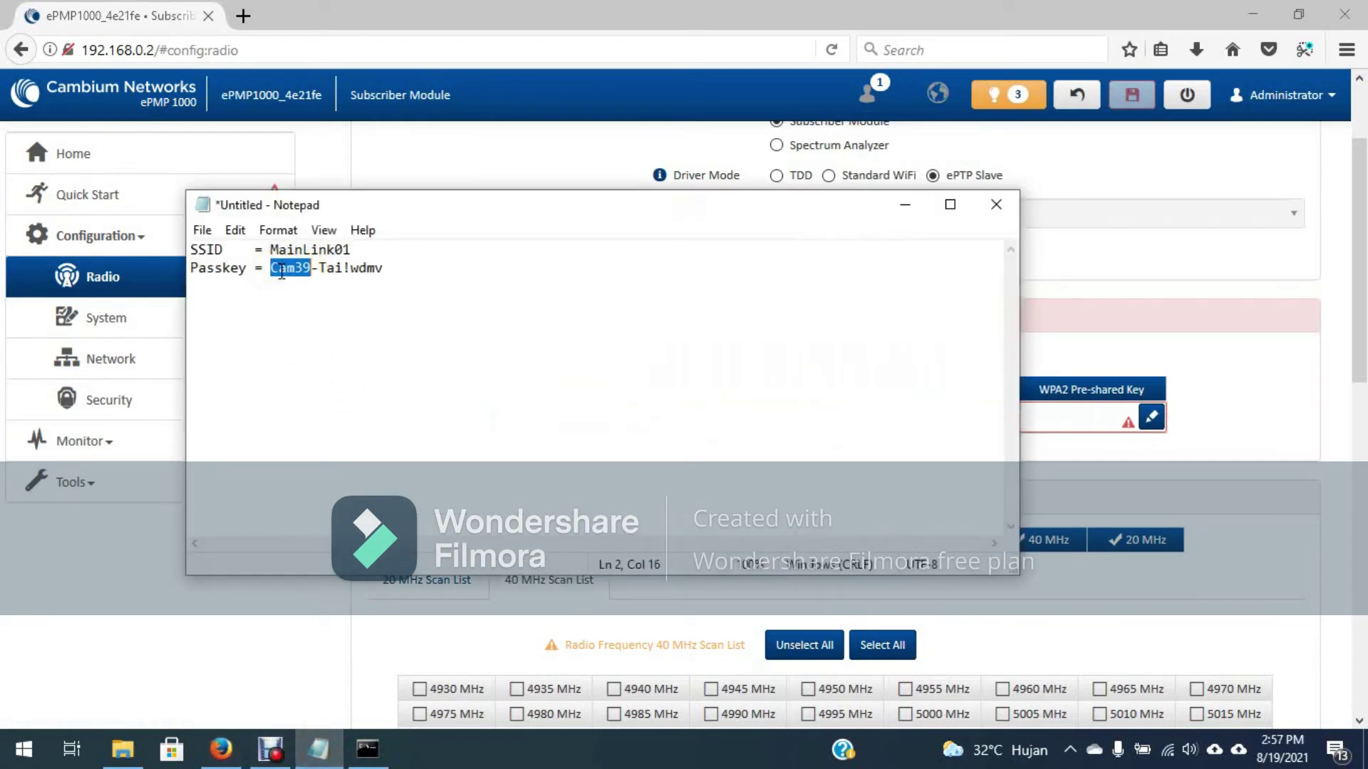
key(shift+Right)
key(shift+Right)
key(shift+Right)
key(shift+Right)
key(shift+Right)
key(shift+Right)
key(shift+Right)
key(shift+Right)
key(shift+Right)
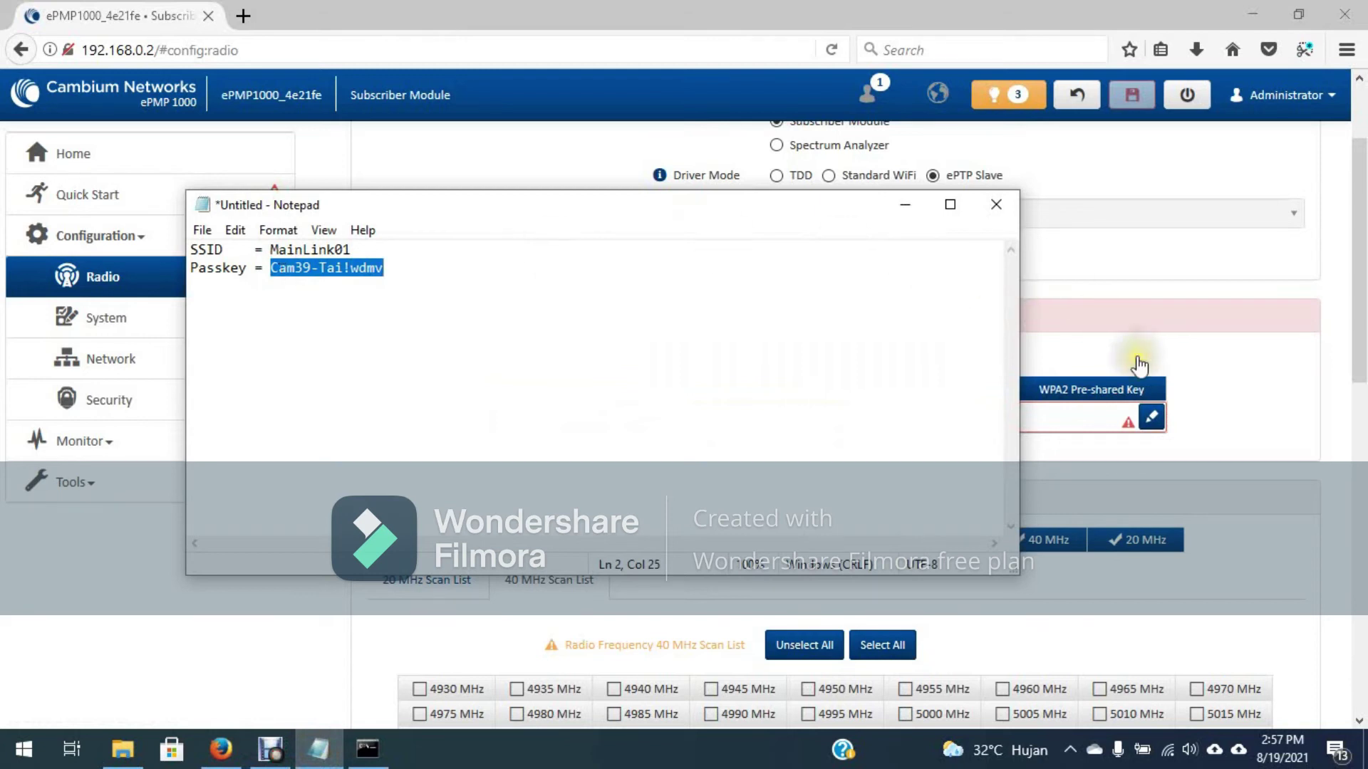
click(1151, 416)
key(ctrl+v)
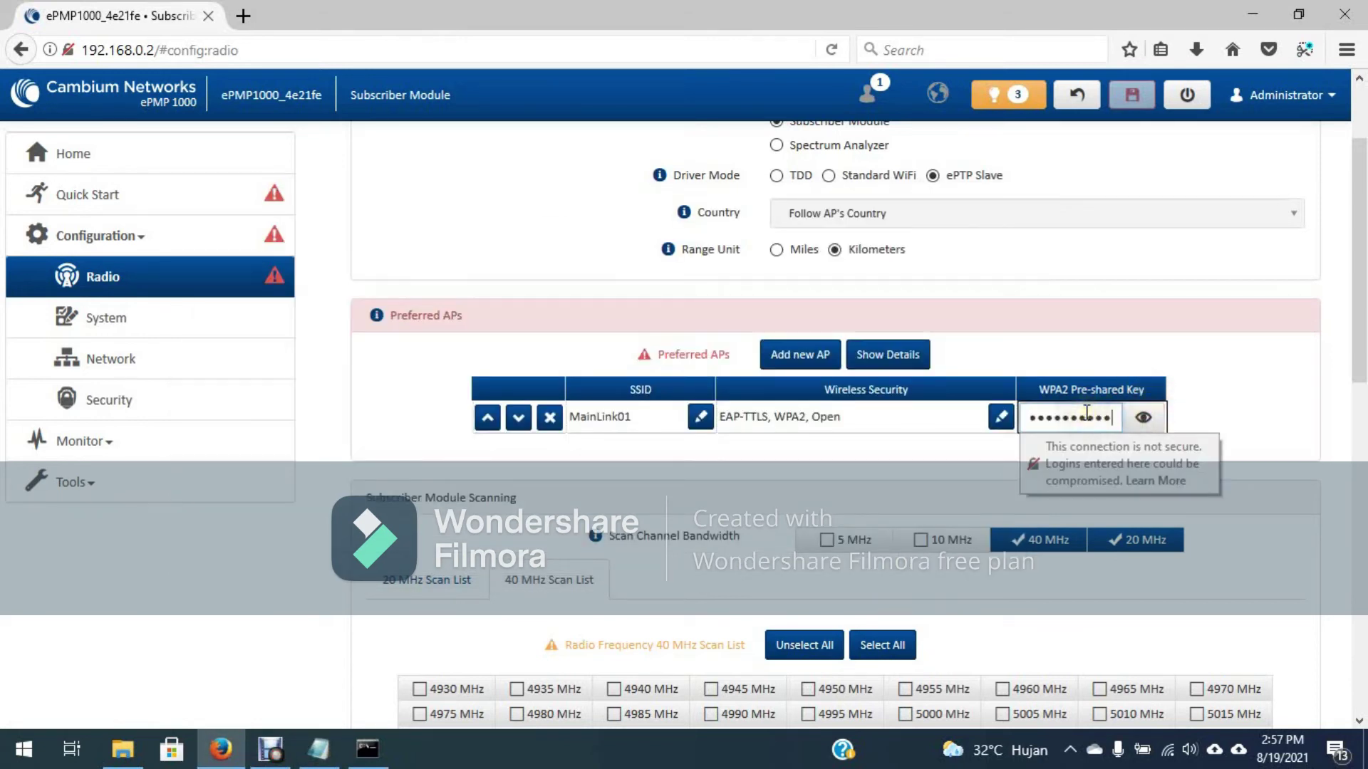
click(1218, 415)
scroll(1219, 416, down, 4)
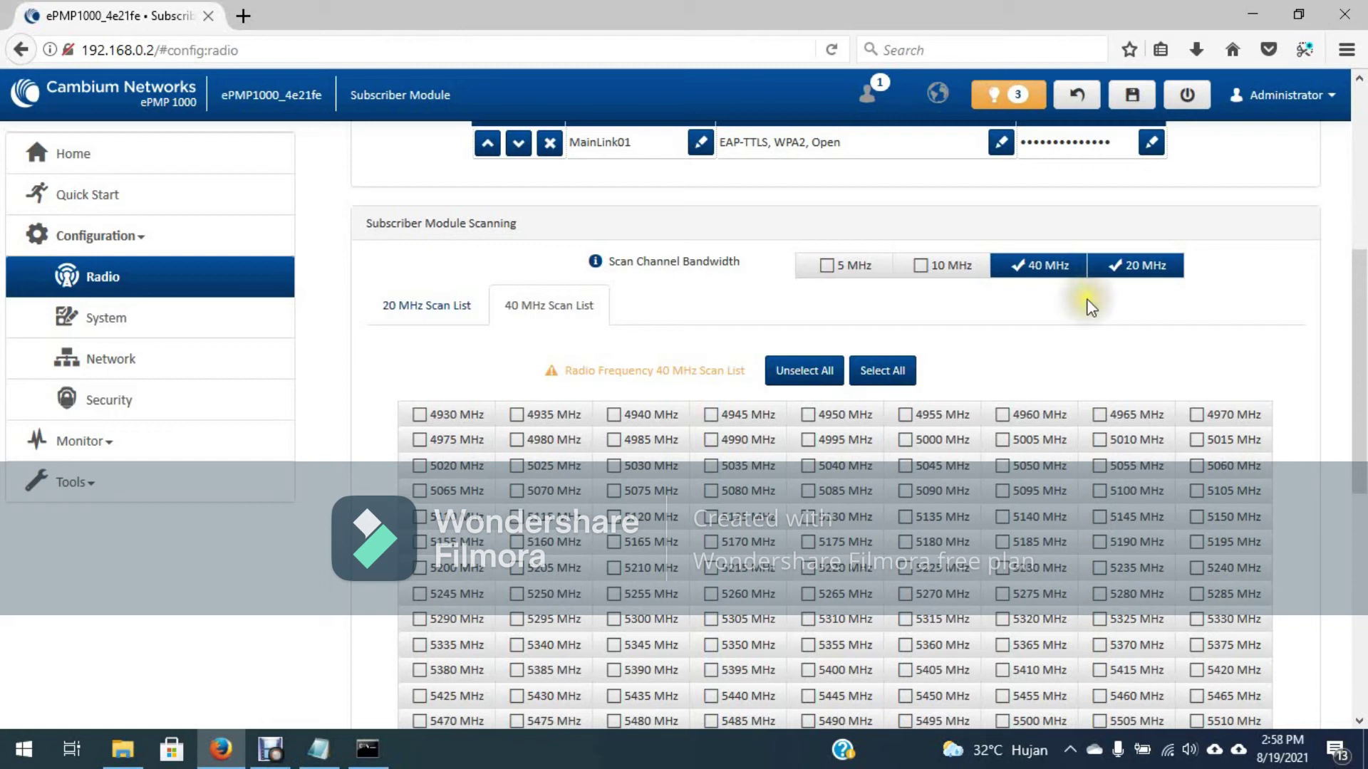
Step: Stop scanning 20 MHz channels and select all 207 frequencies in the 40 MHz scan list
click(1139, 271)
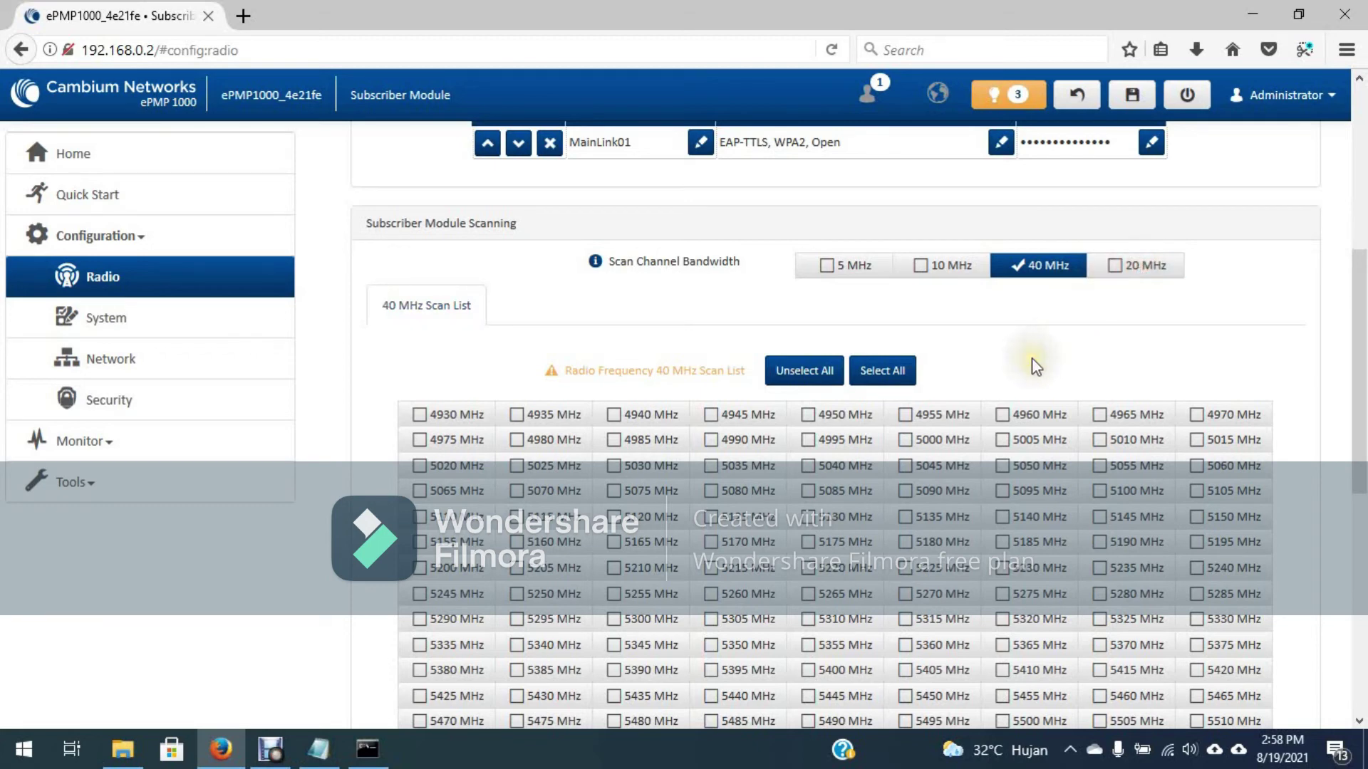
scroll(1031, 357, down, 3)
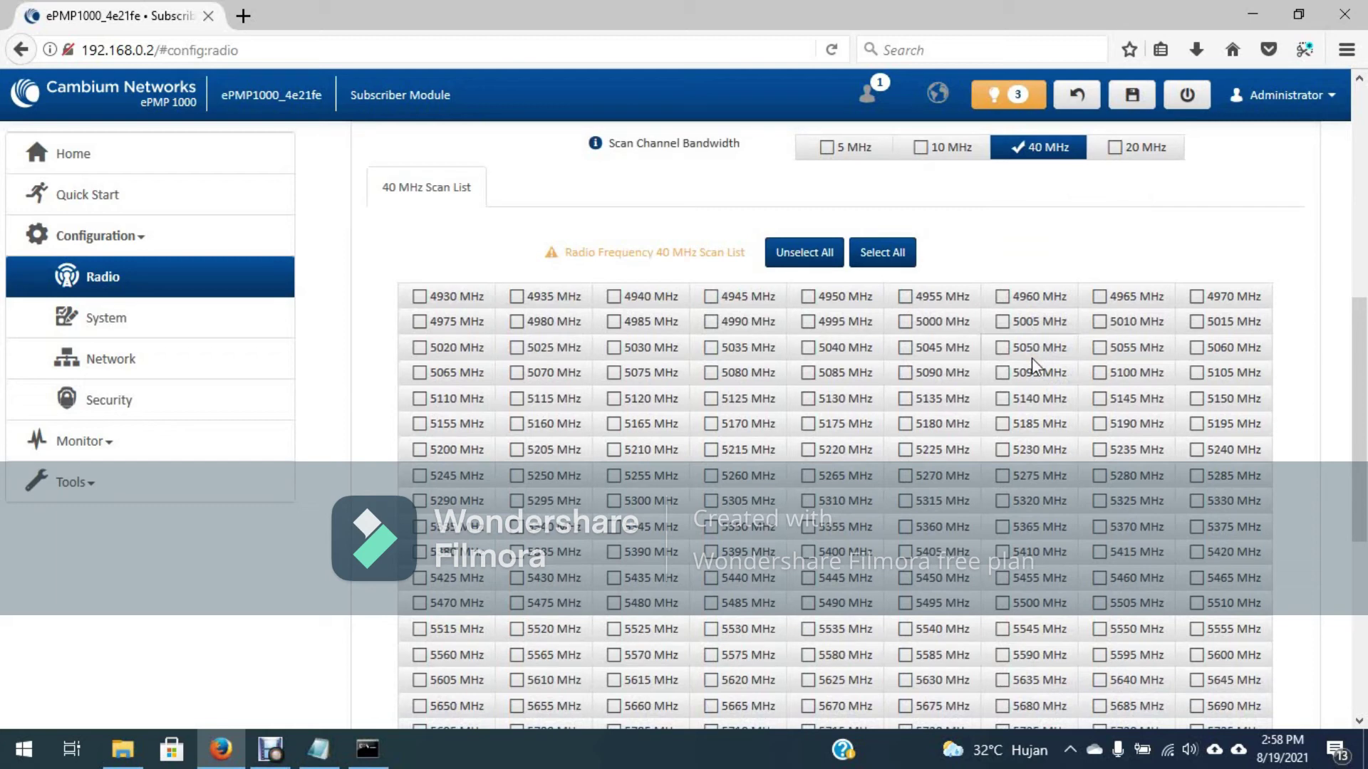
click(899, 255)
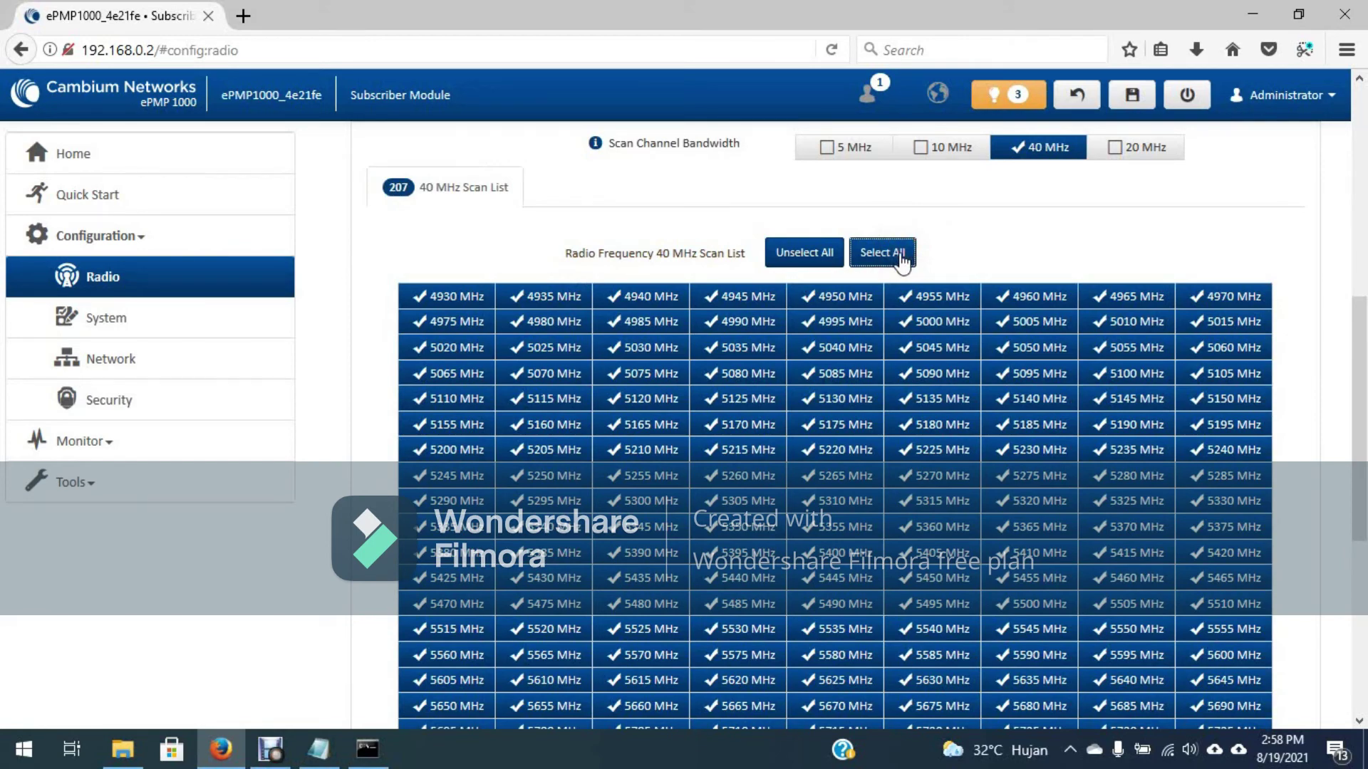
scroll(1036, 259, down, 5)
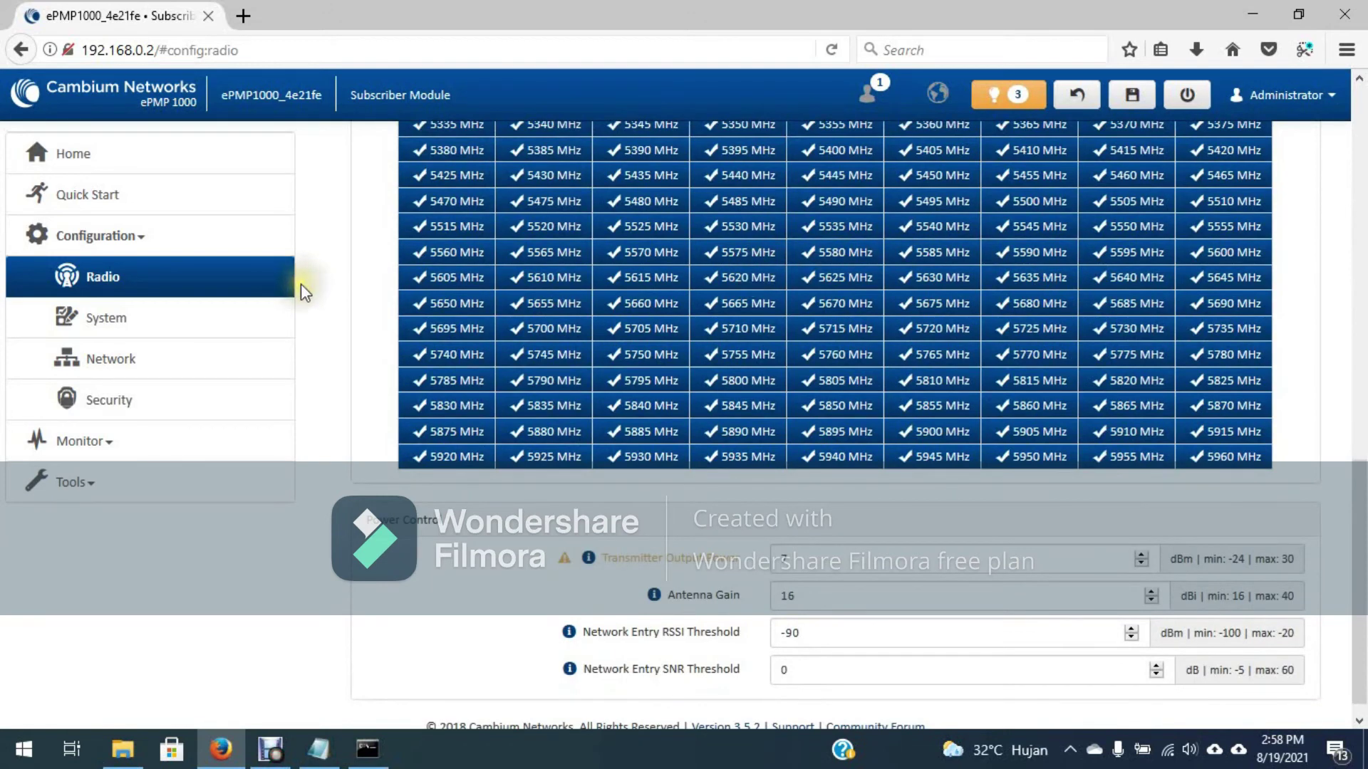
Step: Set Network IP assignment to static 192.168.0.2 and save, accepting the cnMaestro and save prompts
click(100, 367)
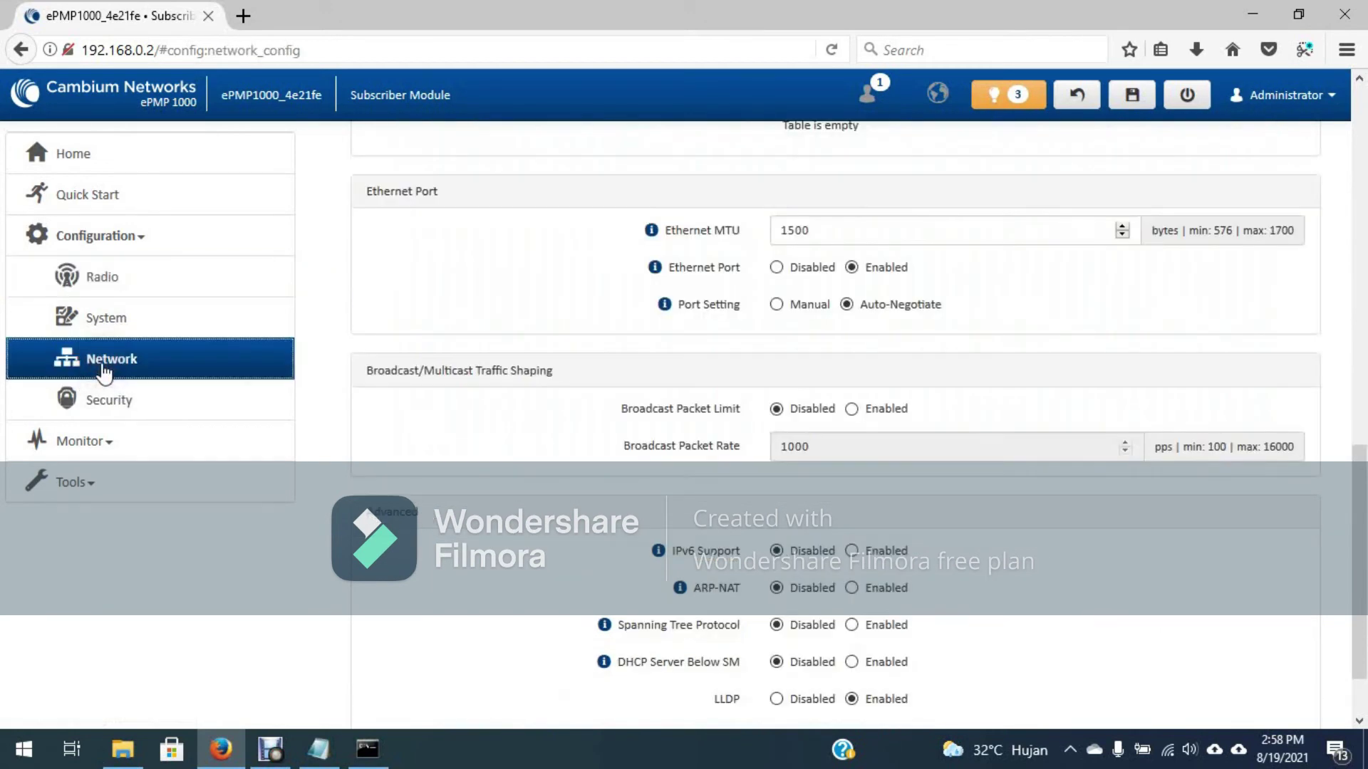
scroll(618, 324, up, 10)
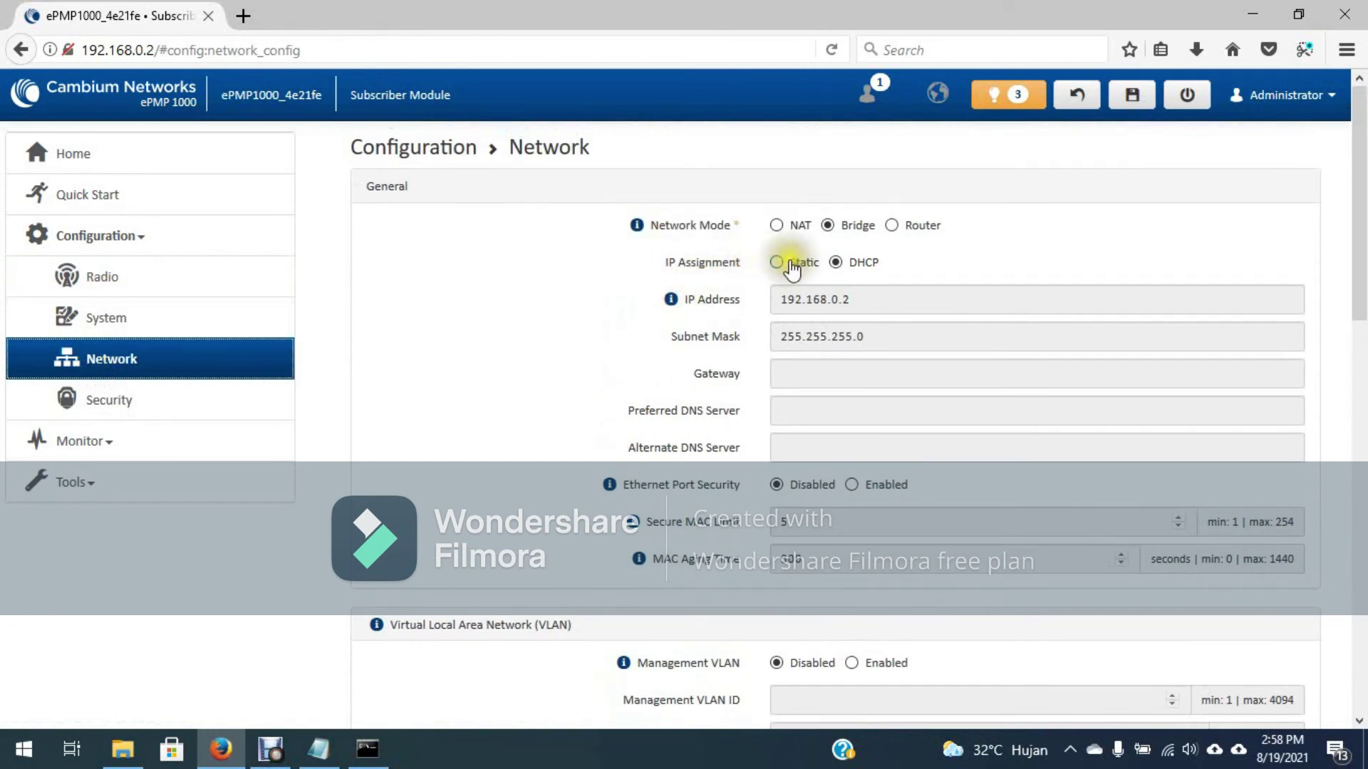
click(775, 262)
click(848, 297)
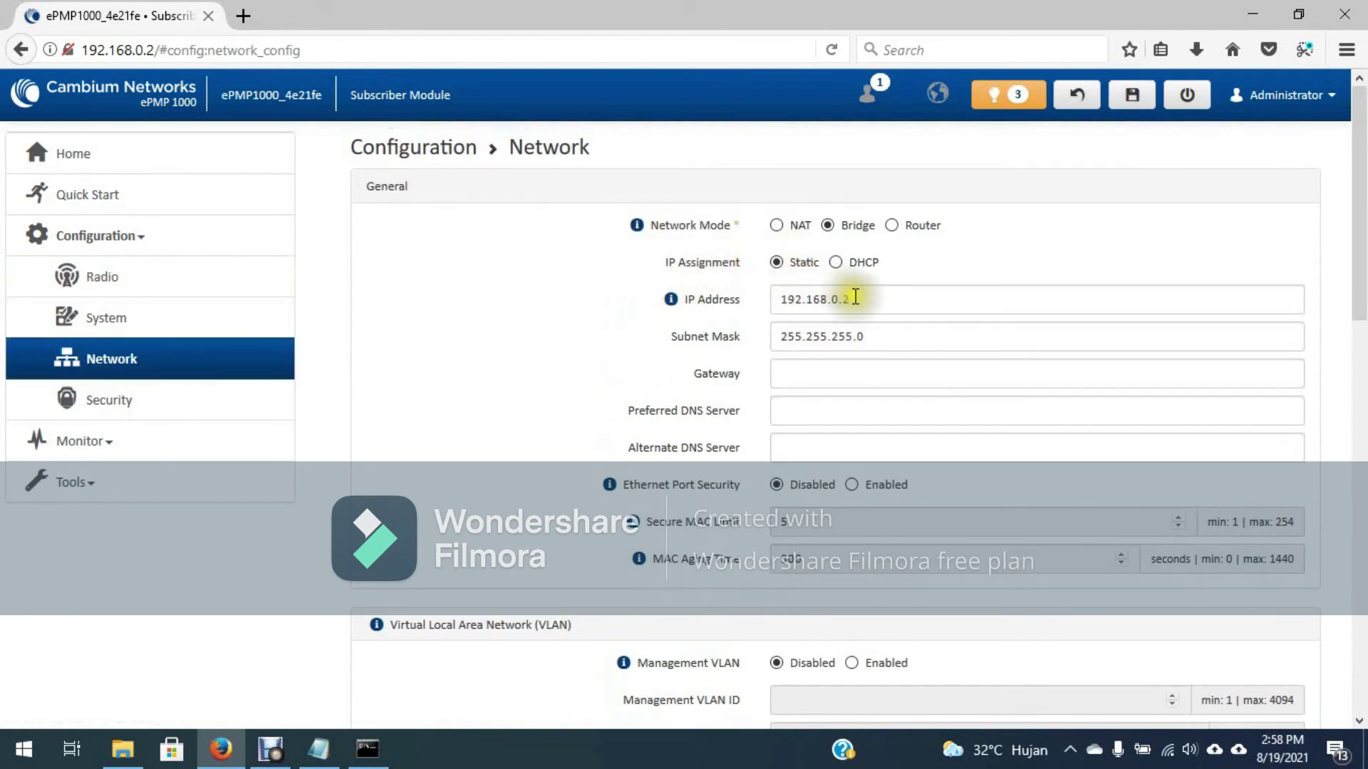
click(1132, 99)
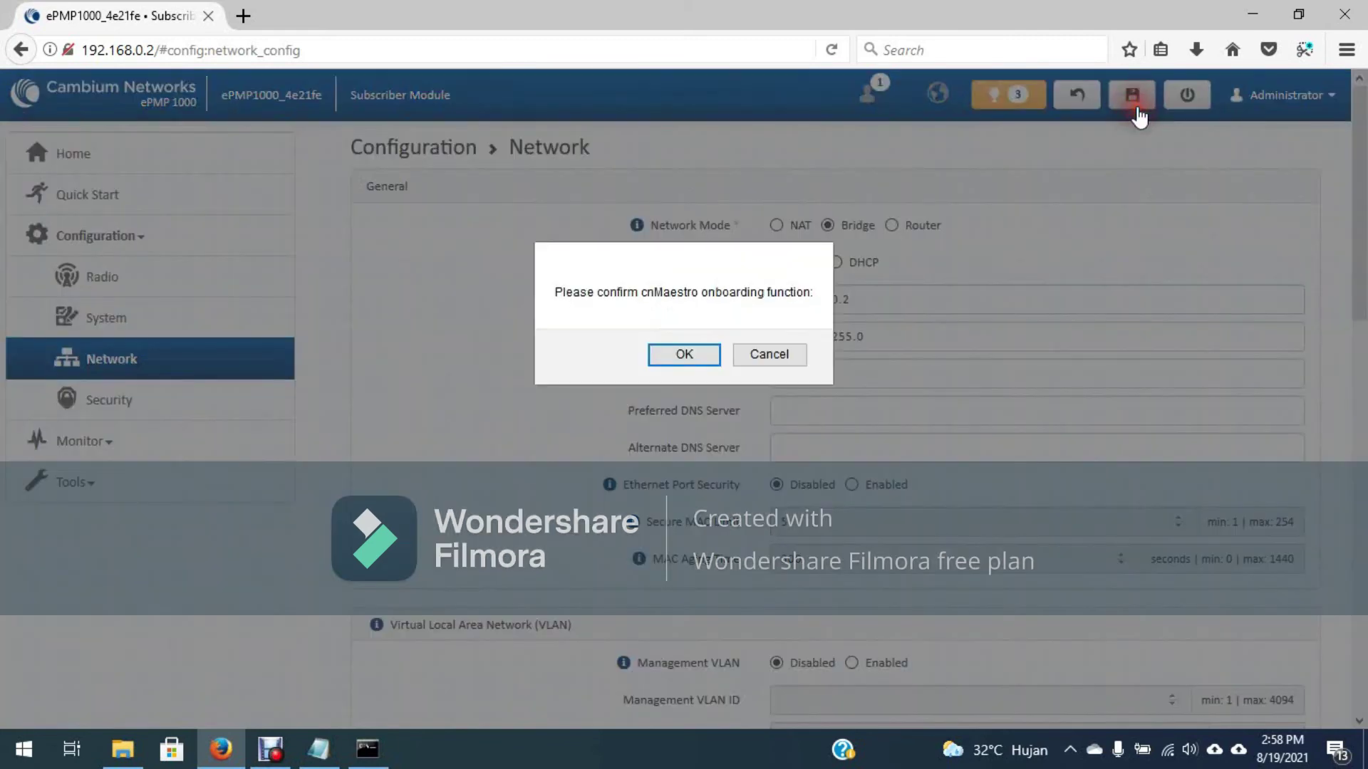
click(708, 355)
click(705, 355)
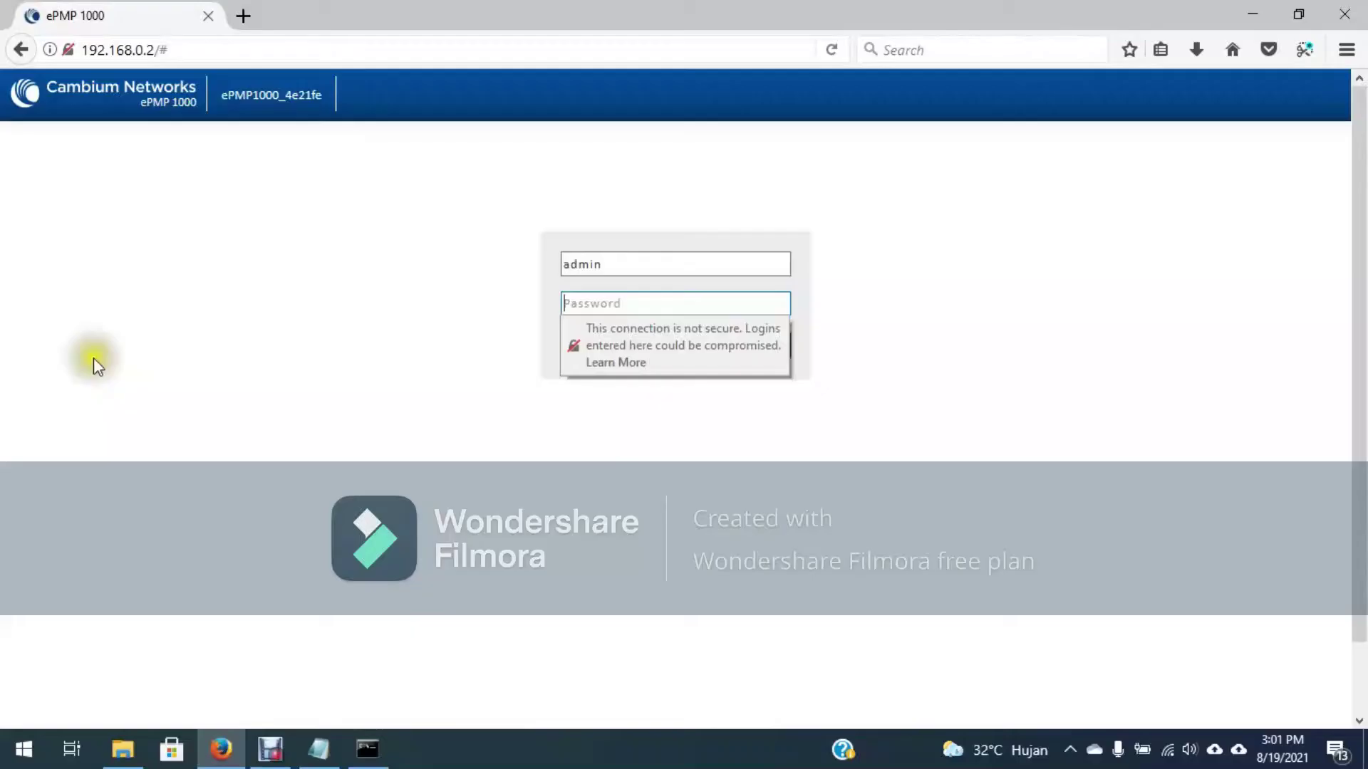
Step: Log back in to the subscriber module with its password
click(607, 307)
text(admin)
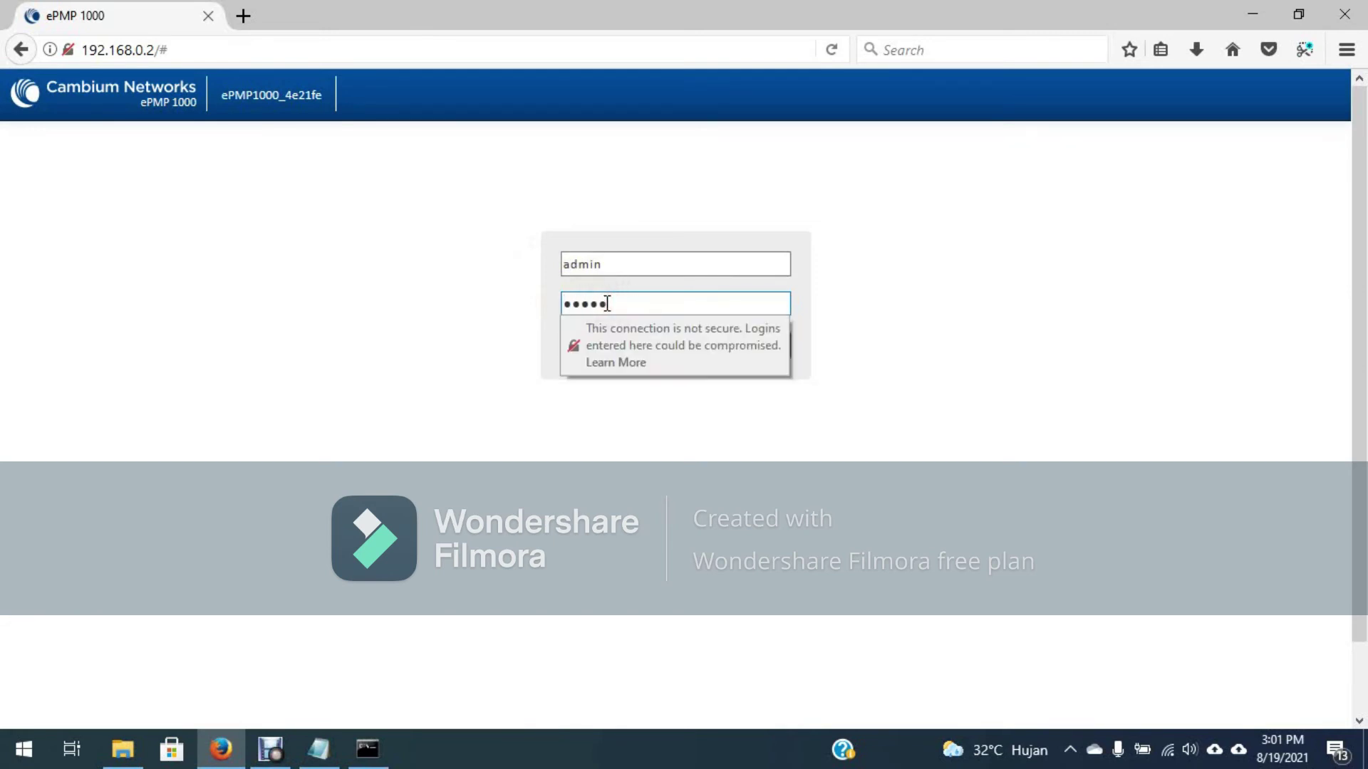
key(Return)
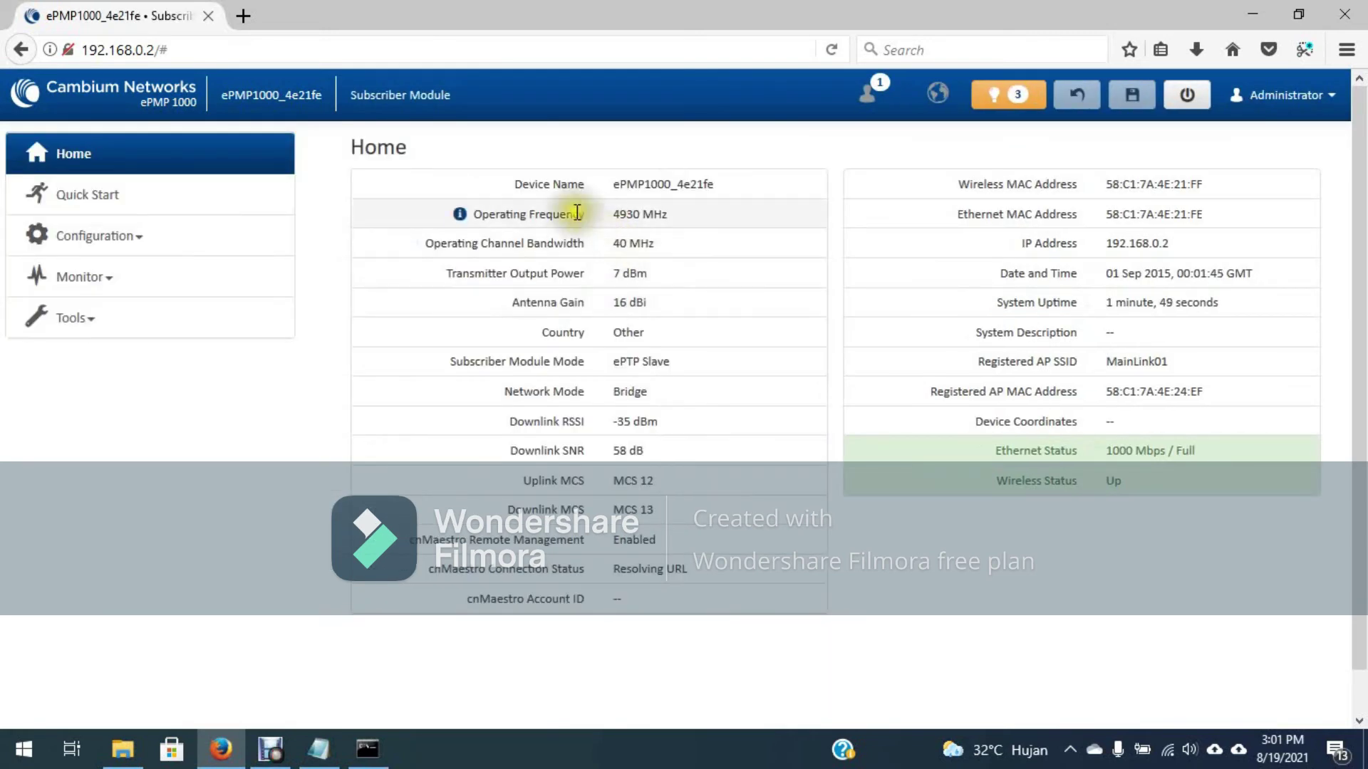
Step: Check the Home page: operating frequency 4930 MHz and registered AP SSID MainLink01
drag(615, 213, 677, 214)
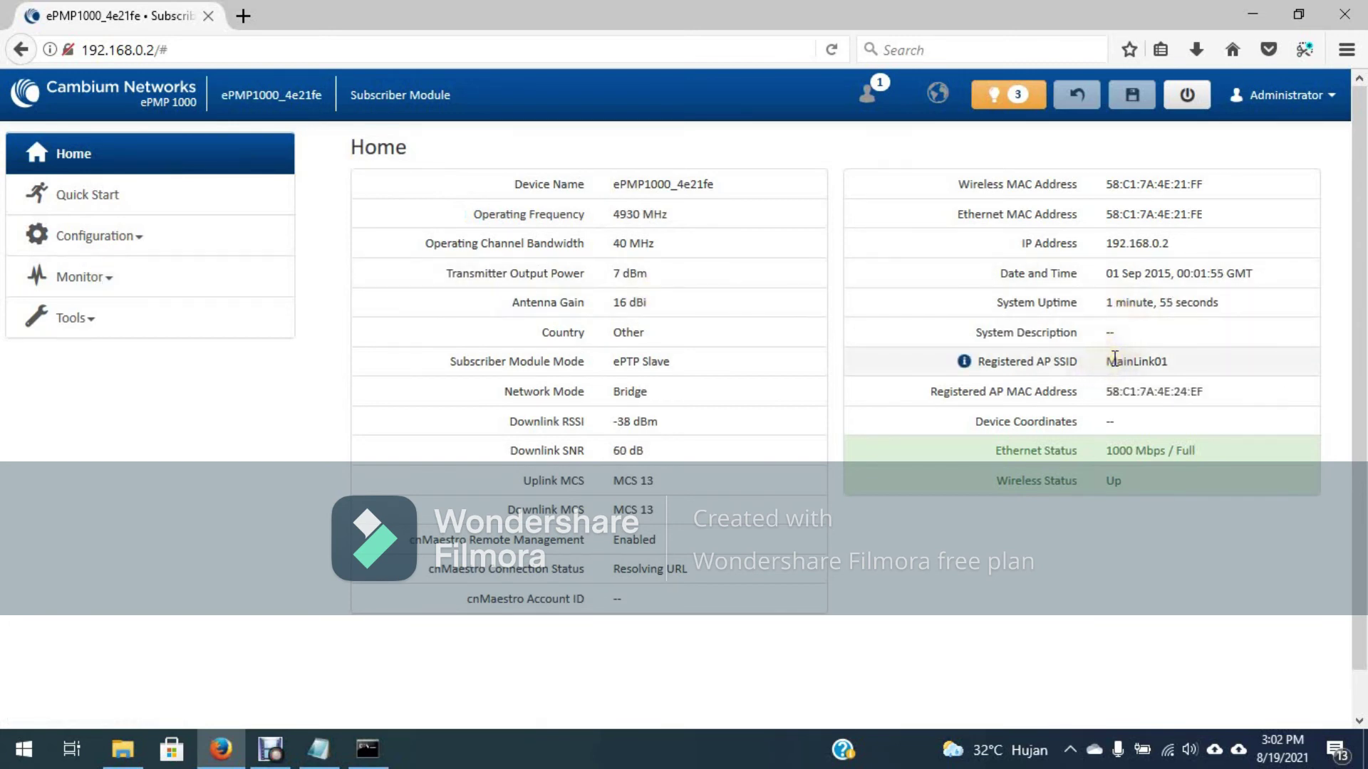
click(1164, 359)
right_click(1172, 358)
double_click(1147, 361)
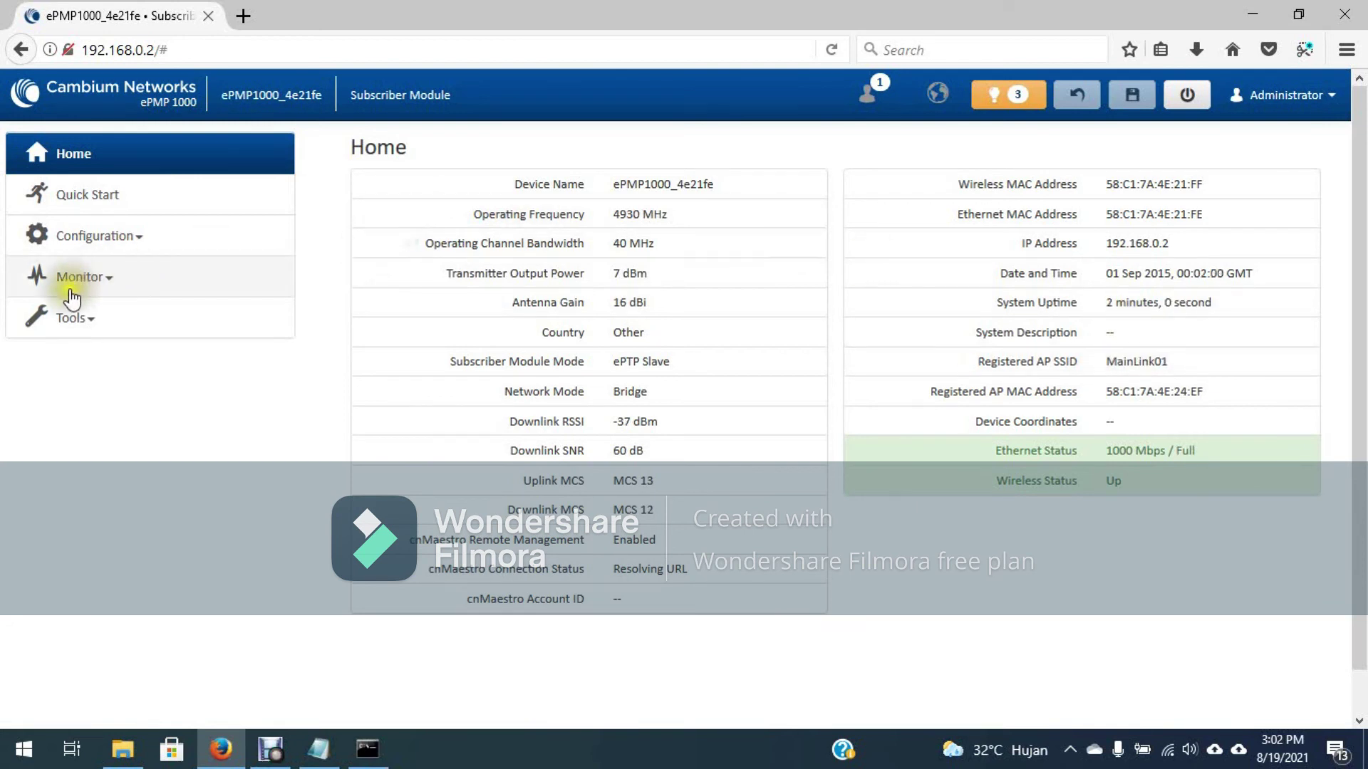
Step: Open Tools > eAlign to watch the live RSSI, around -34 dBm
click(89, 324)
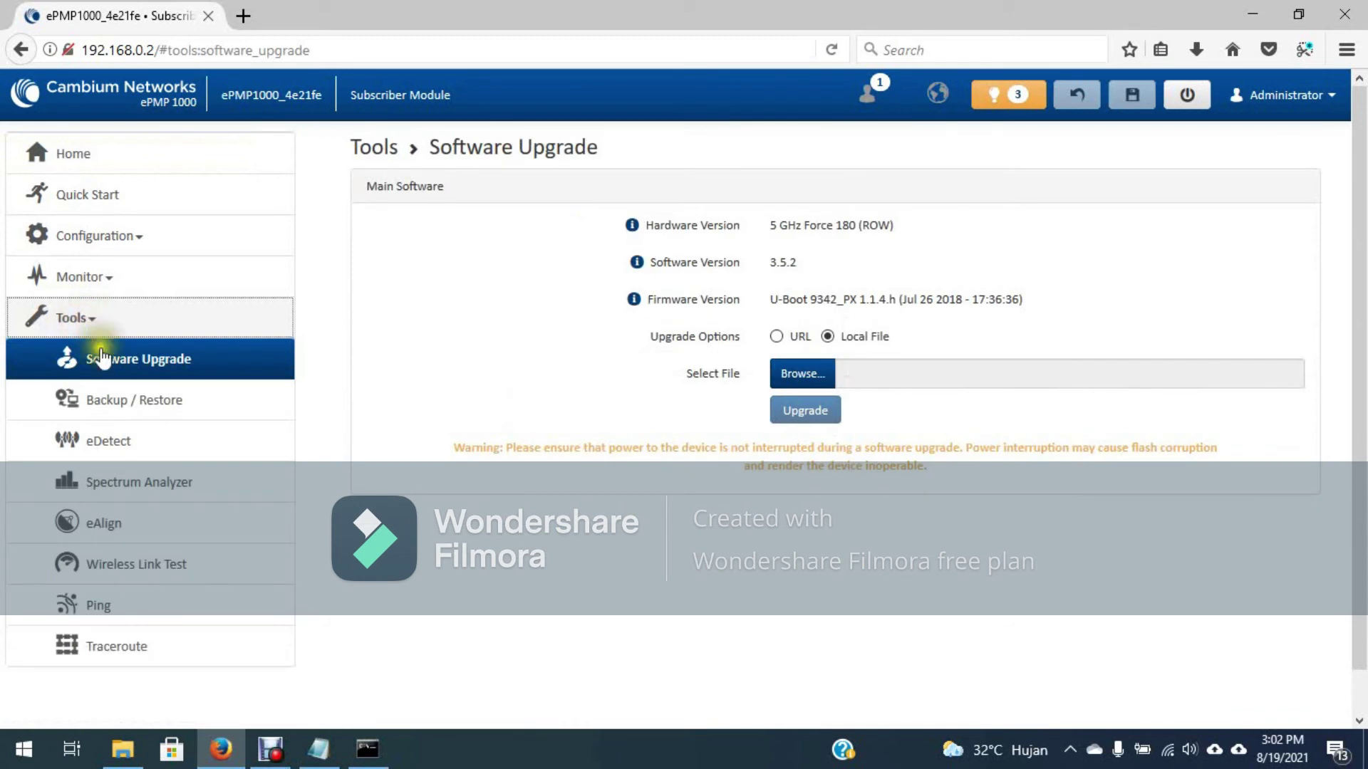
click(104, 525)
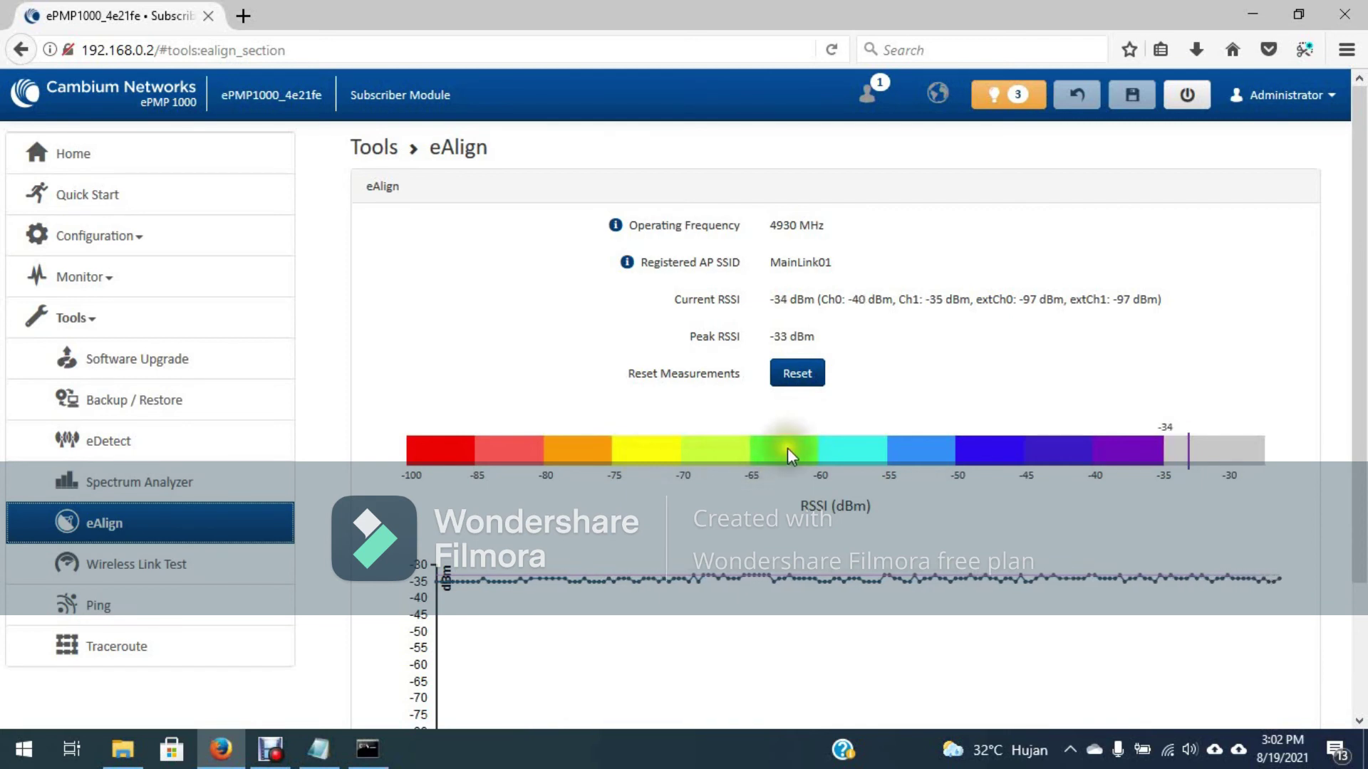
Step: Run the wireless link test twice, about 65–75 Mbps each way, then return to Configuration > Radio
click(177, 566)
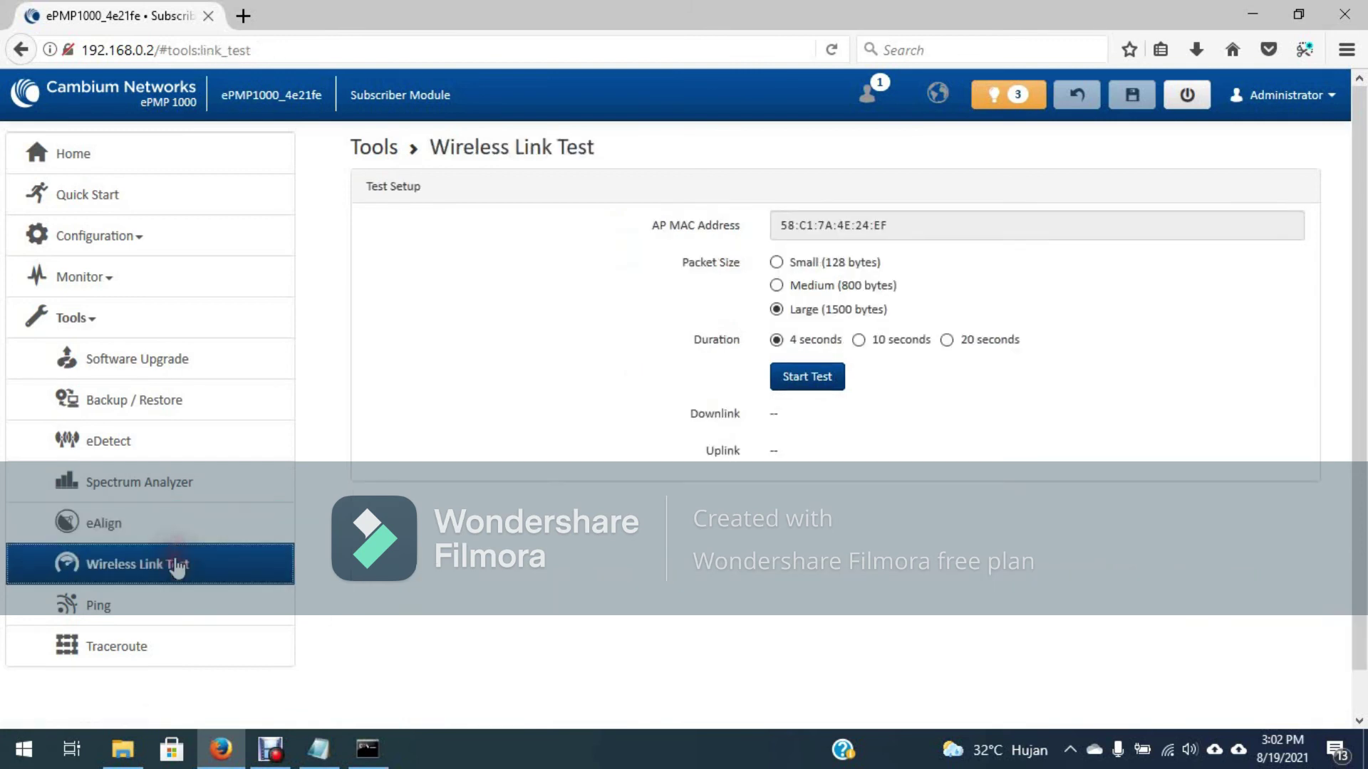
click(821, 383)
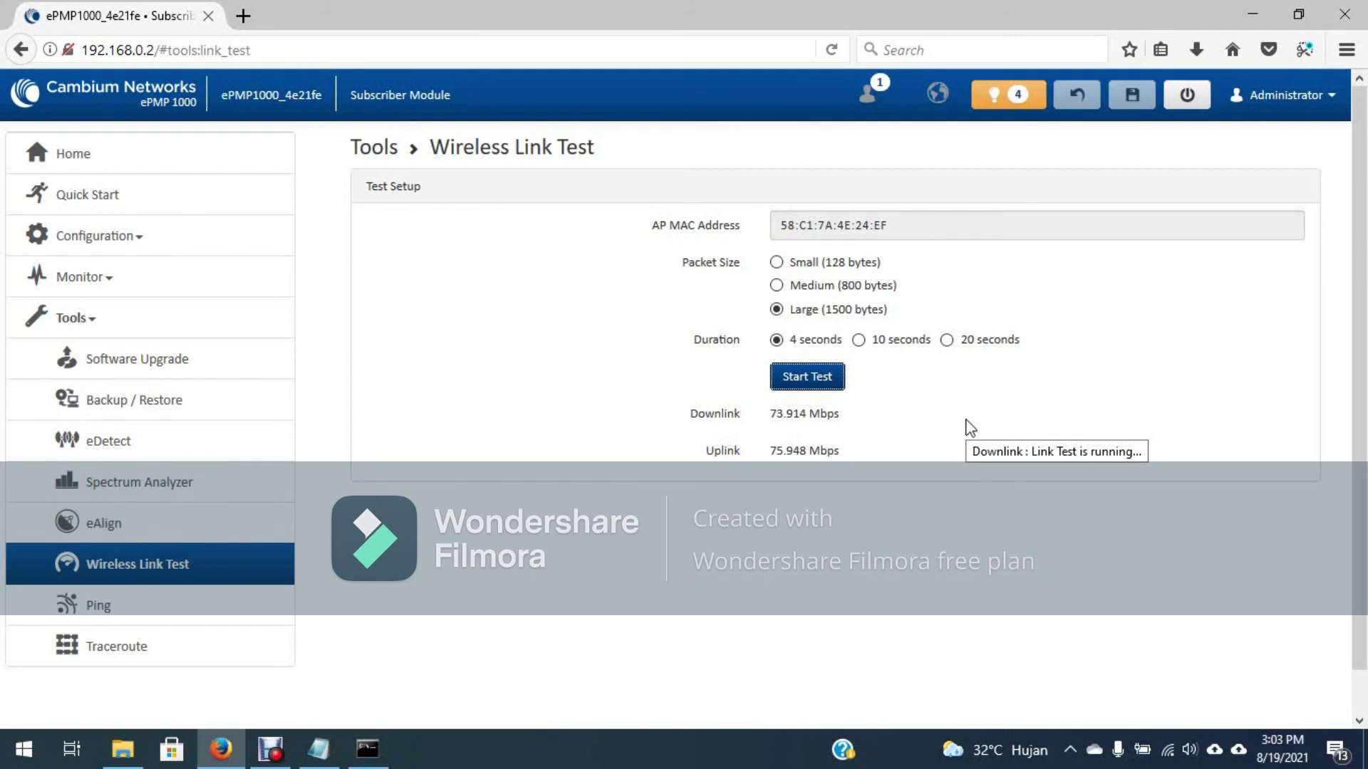
click(805, 379)
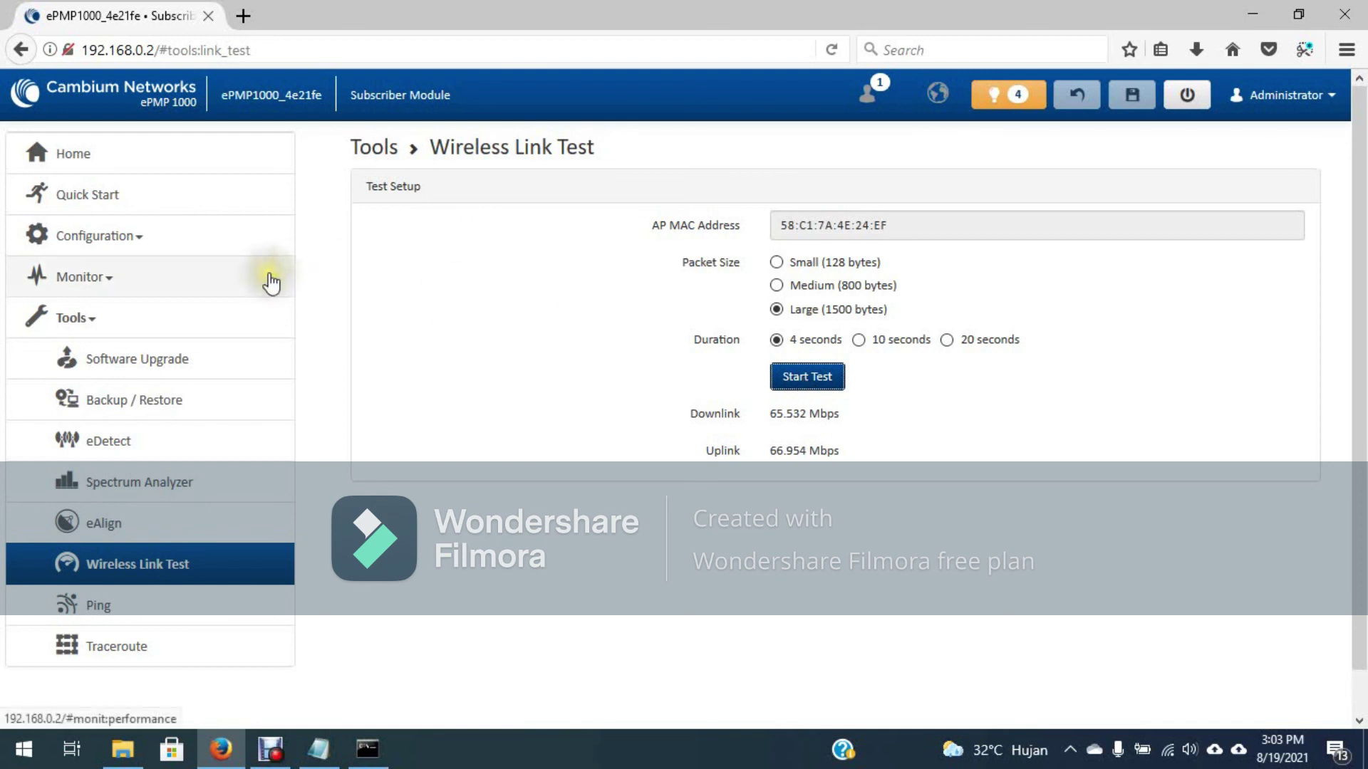
click(142, 242)
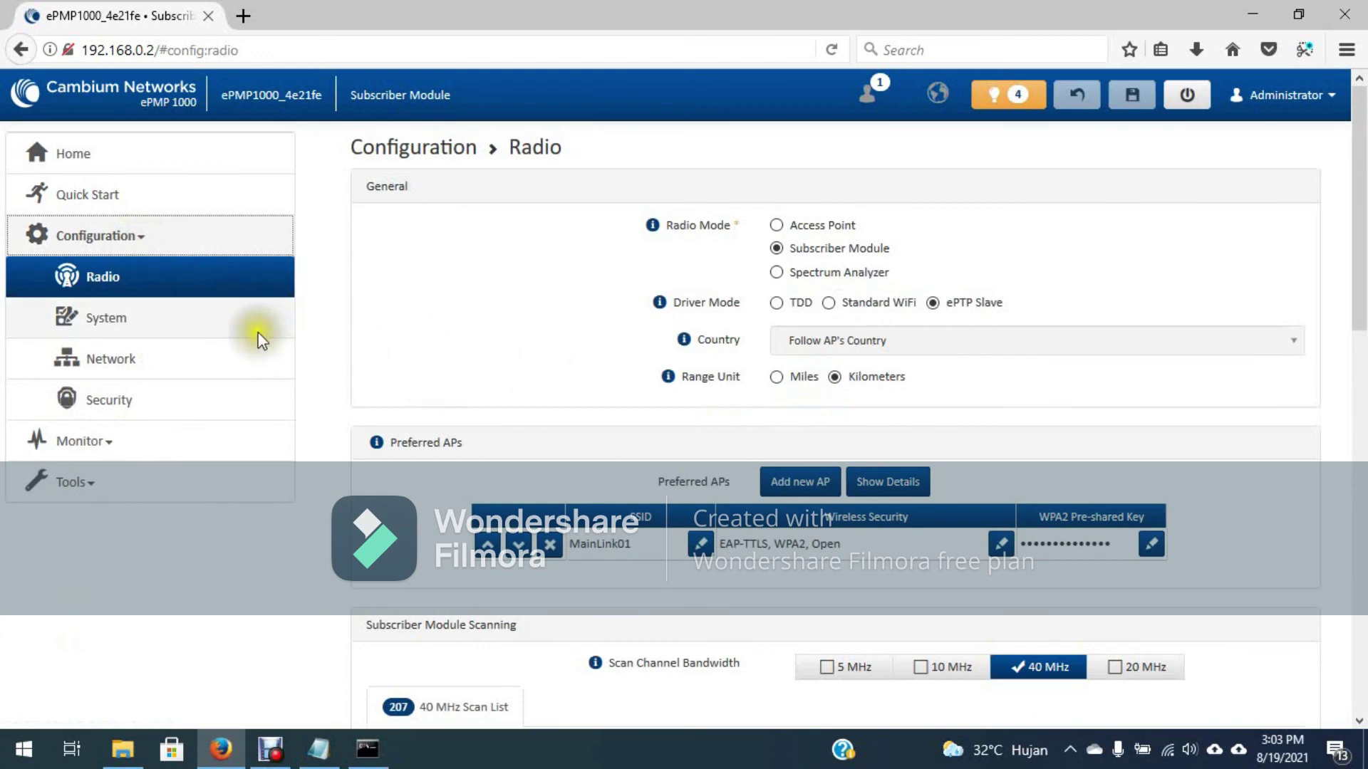
Step: Set transmitter output power to 10 dBm and antenna gain to 32 dBi, then save
scroll(510, 379, down, 10)
scroll(510, 384, down, 2)
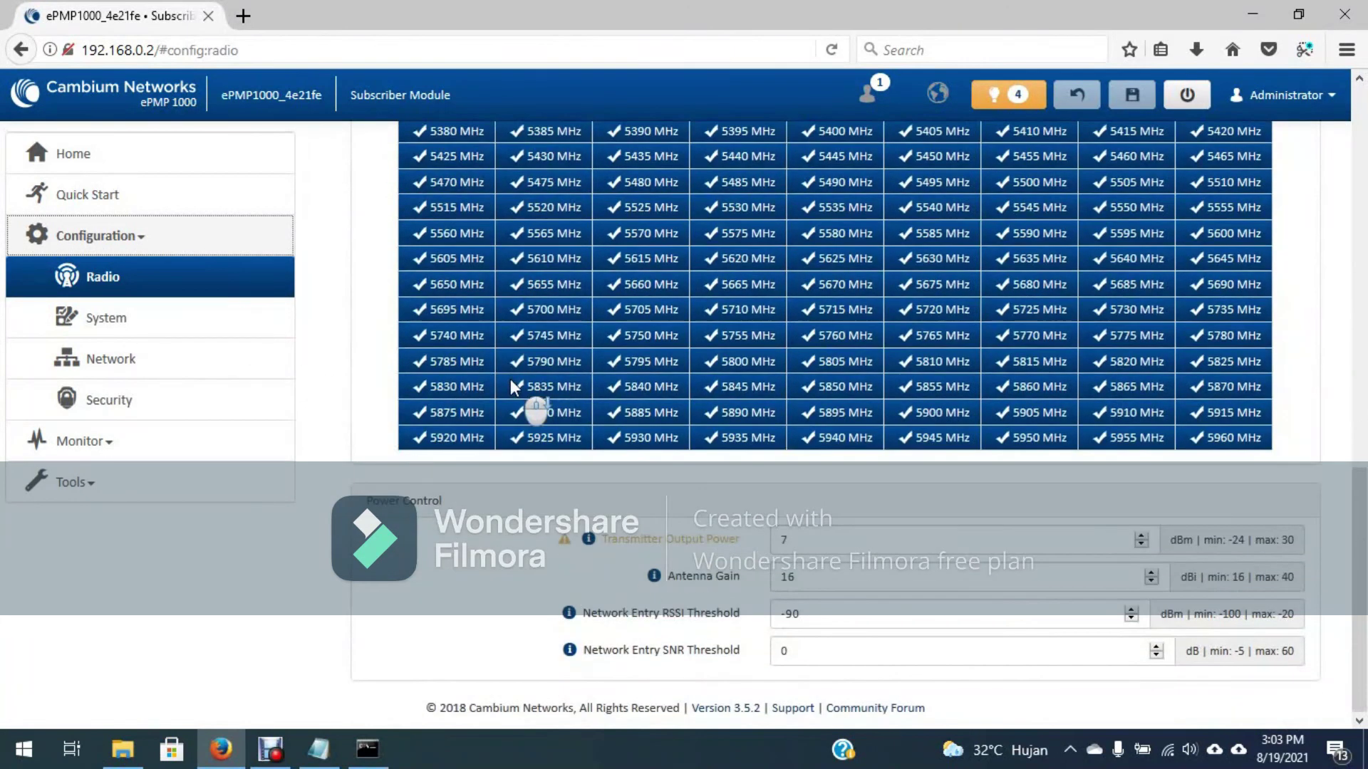
double_click(827, 538)
text(10)
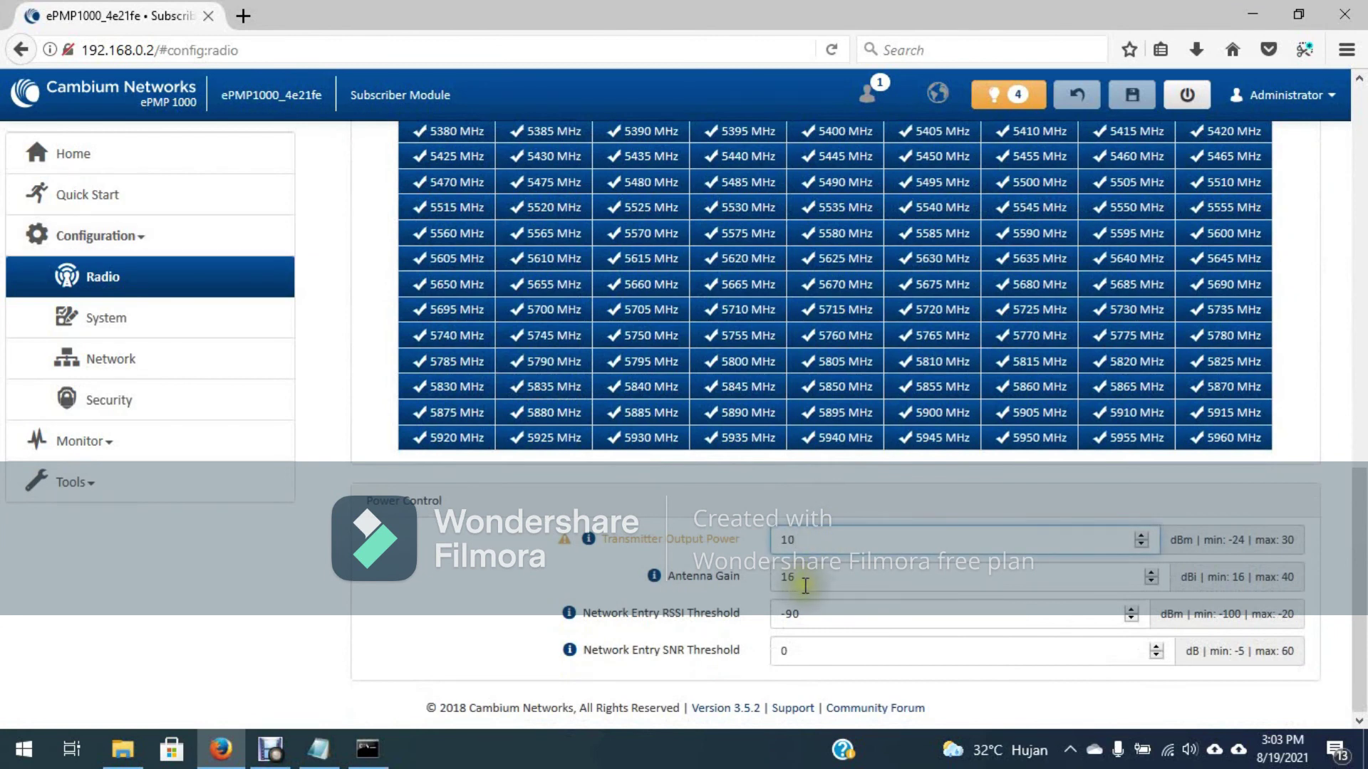
scroll(802, 580, up, 1)
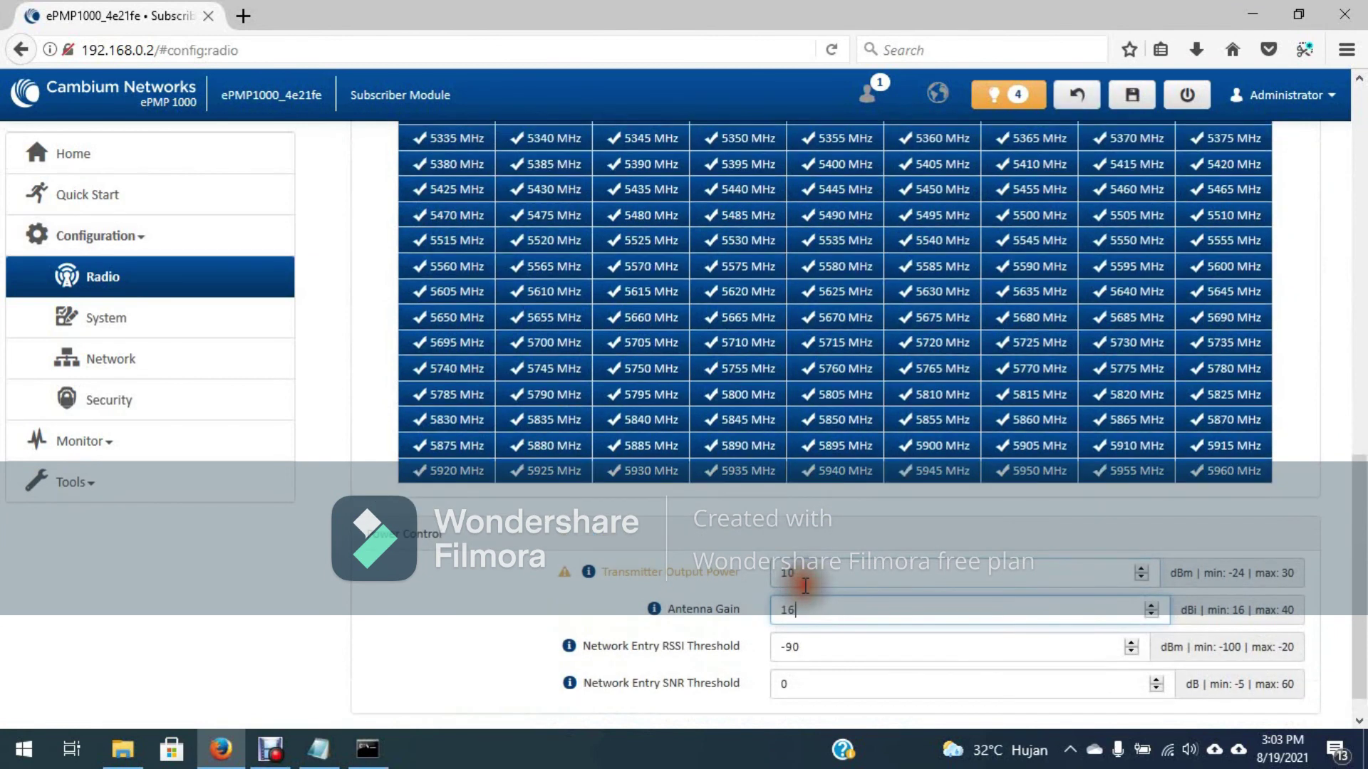
double_click(804, 609)
text(22)
key(BackSpace)
key(BackSpace)
text(32)
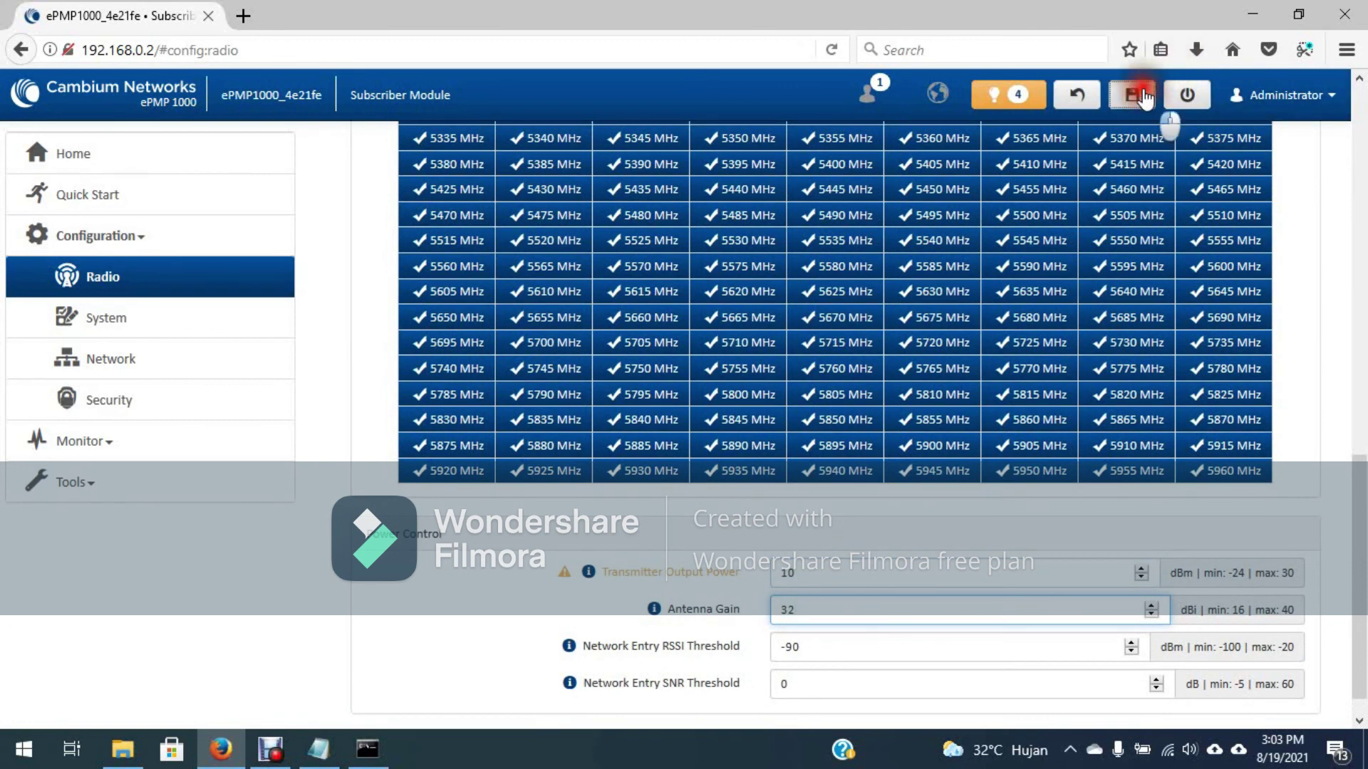
click(1140, 97)
click(663, 354)
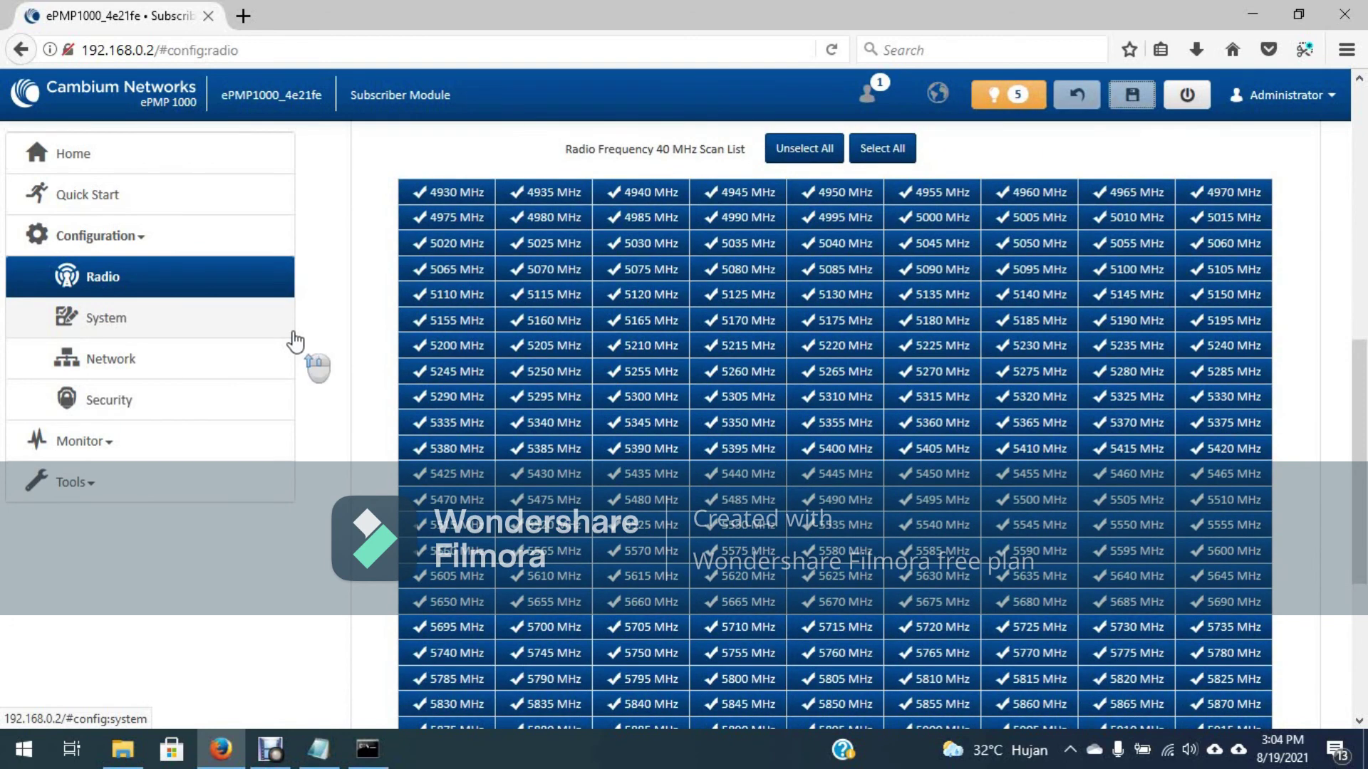
Step: Verify ePTP Slave mode, Follow AP's Country and preferred AP MainLink01, then open the Administrator menu
scroll(295, 342, up, 5)
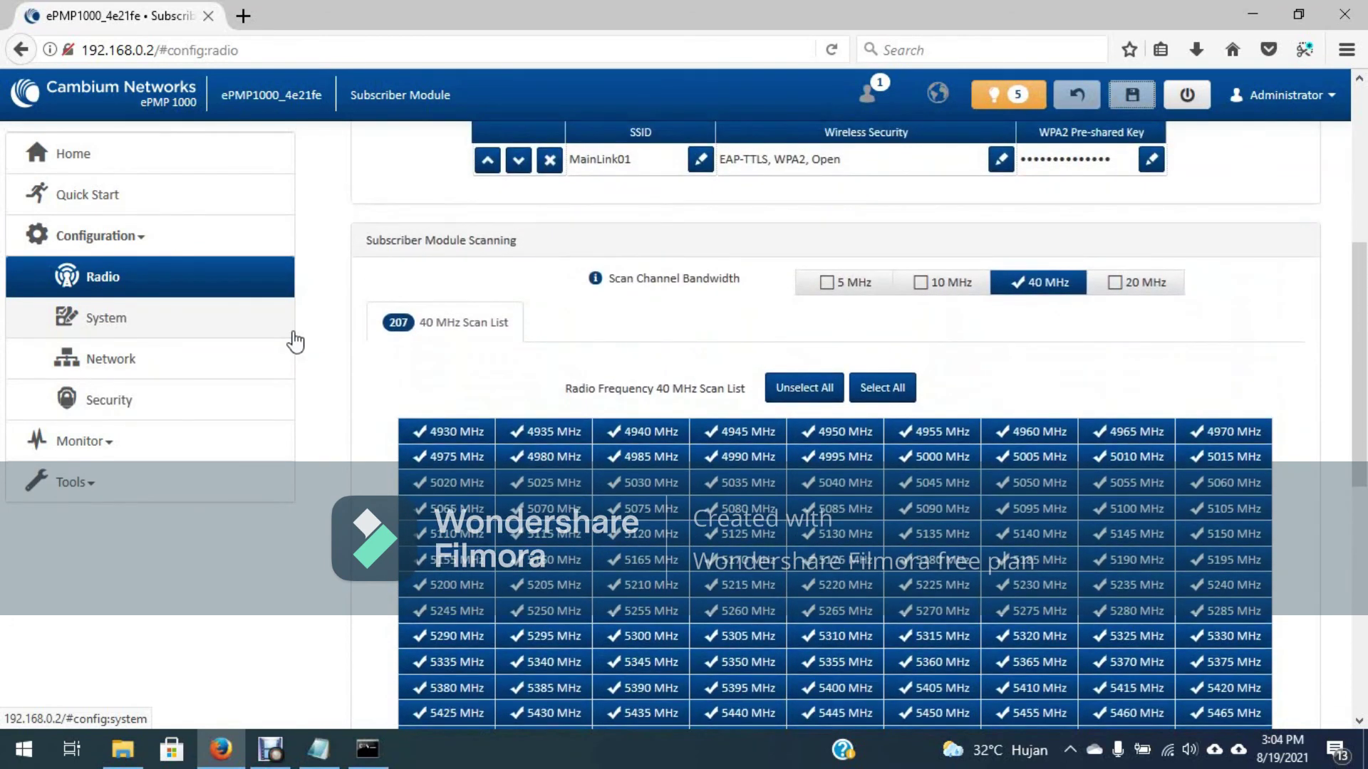
scroll(295, 342, up, 5)
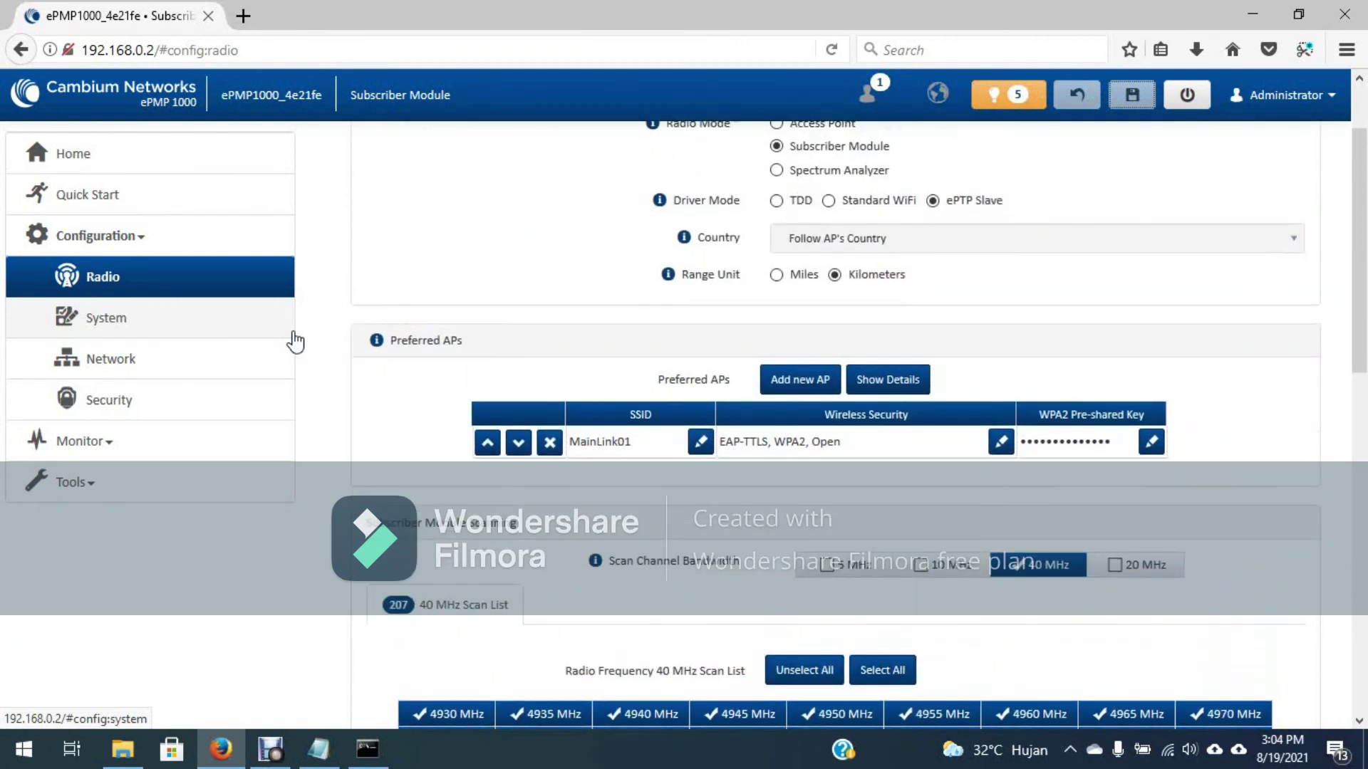
scroll(295, 342, down, 15)
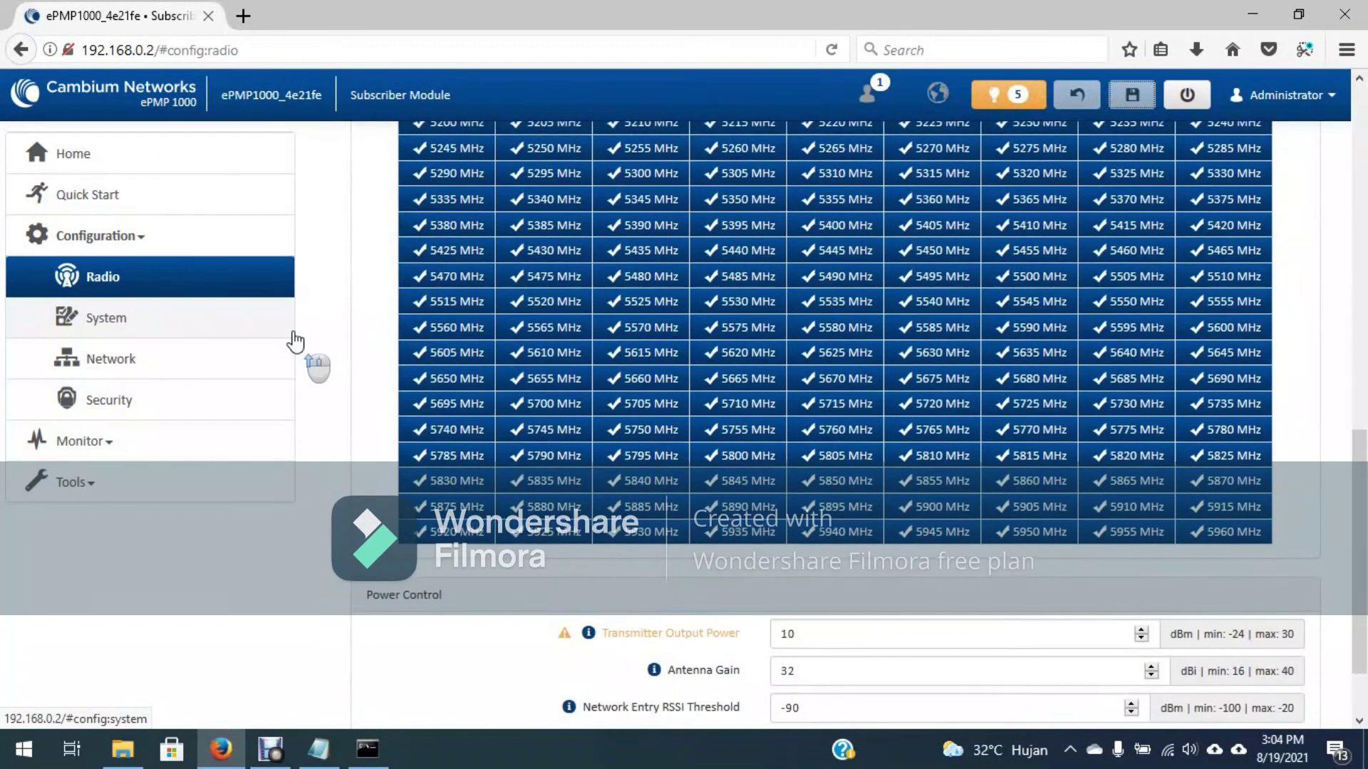
scroll(295, 342, up, 5)
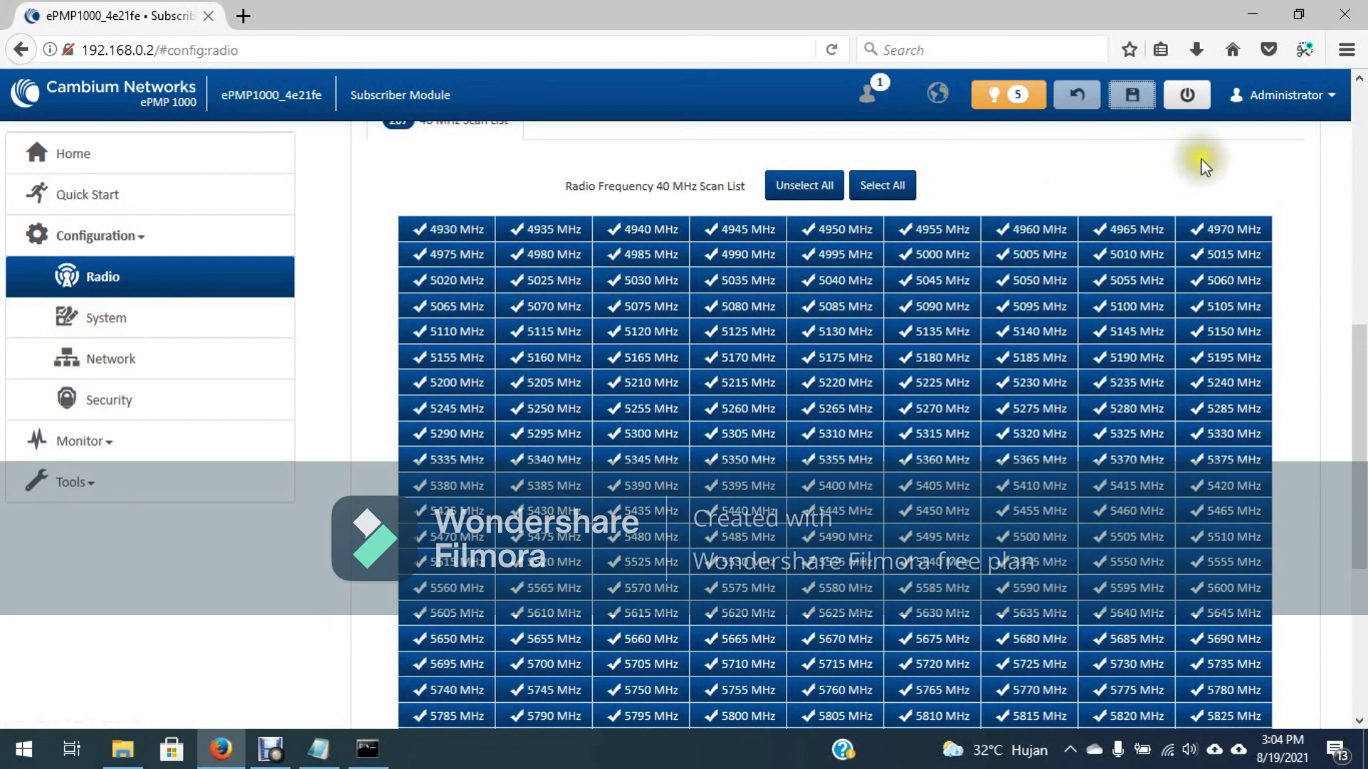
click(1292, 95)
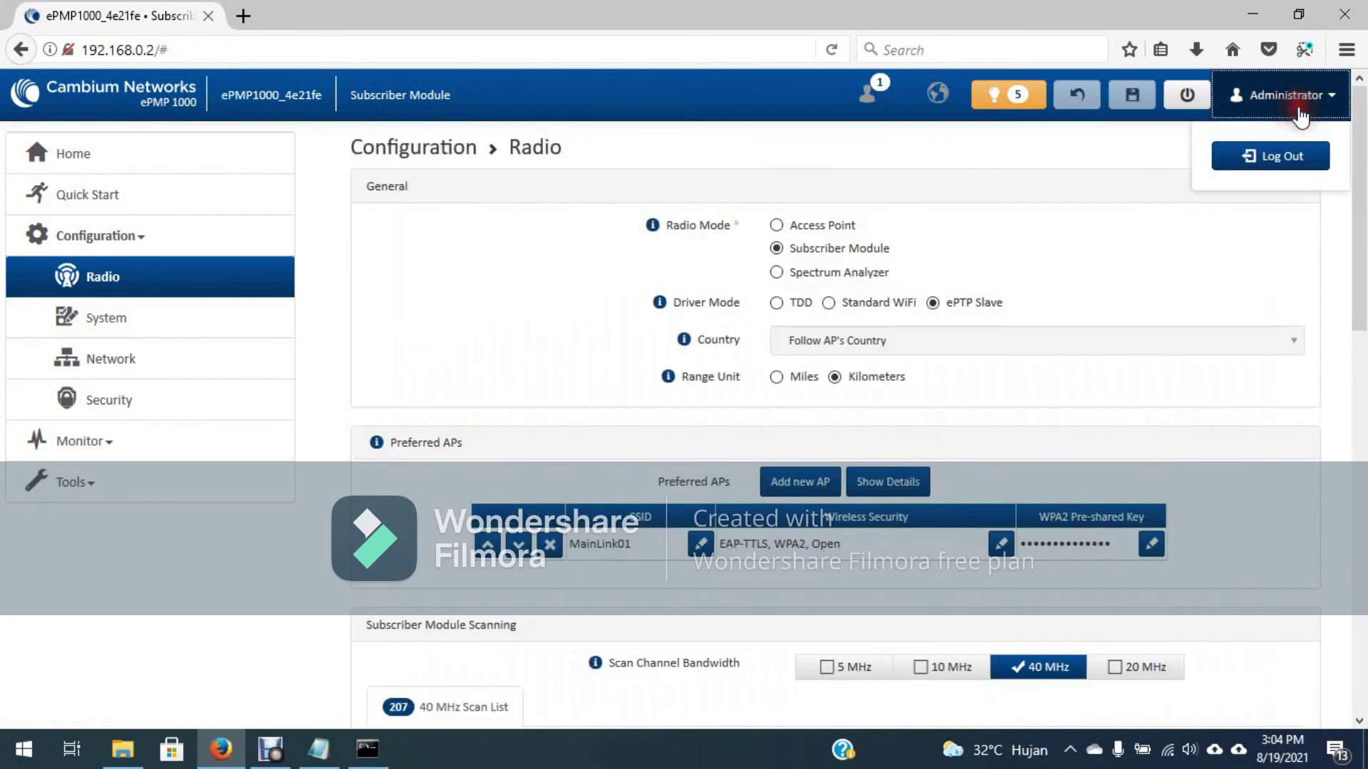